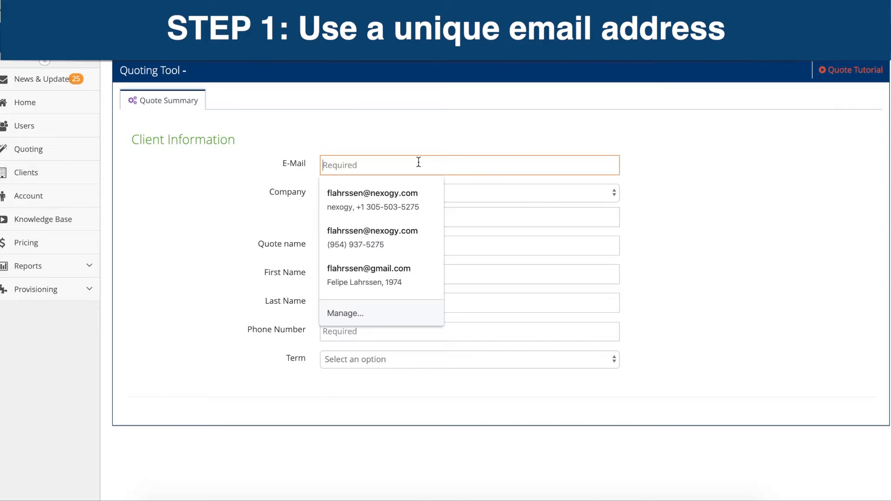
Enter the client's e-mail address and make it unique by adding a 5 just before the @ sign.
text(testemail@testcompany.com)
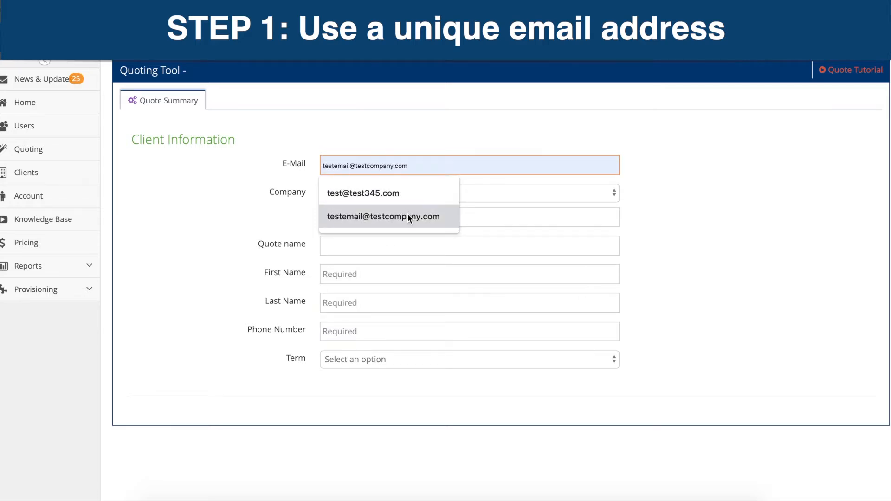
click(407, 215)
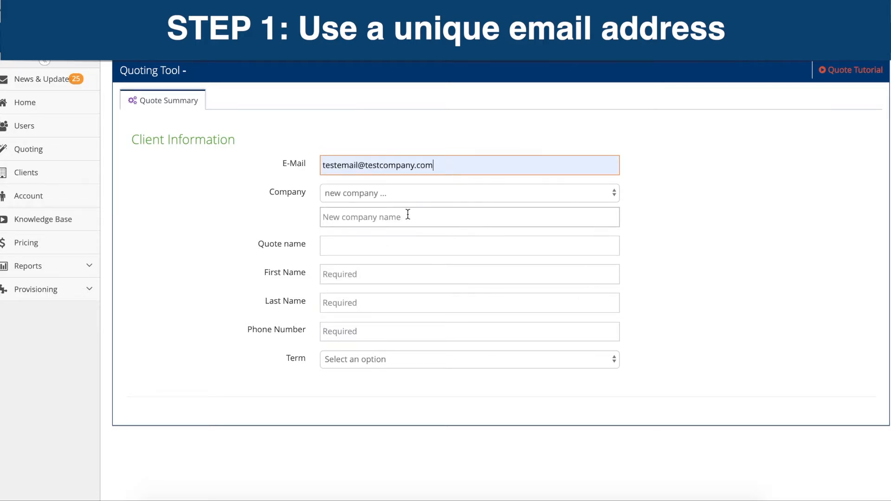
click(698, 235)
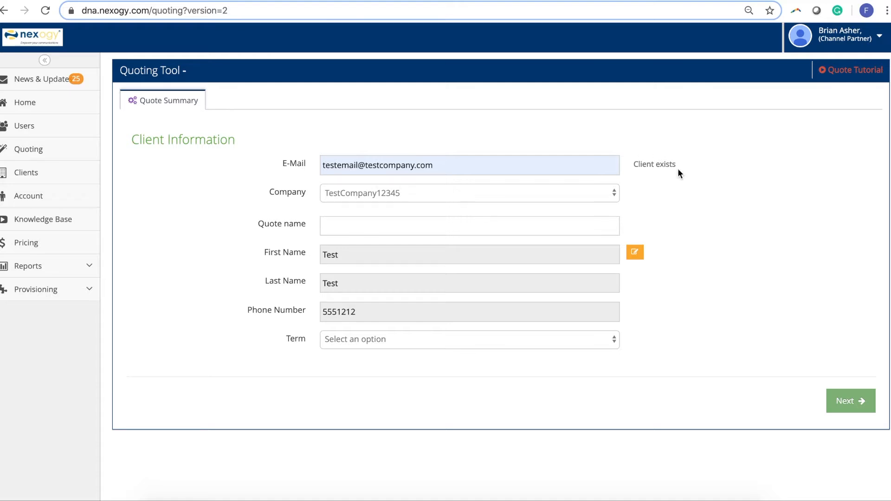
click(360, 166)
text(5)
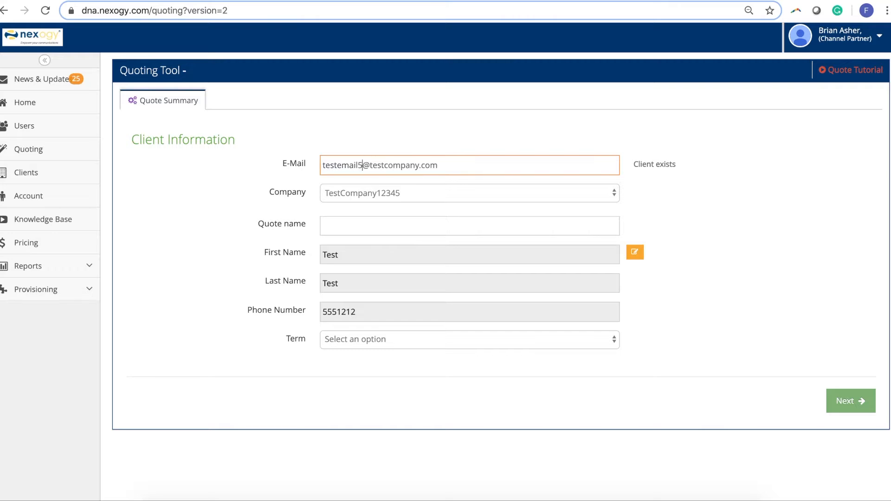
click(717, 181)
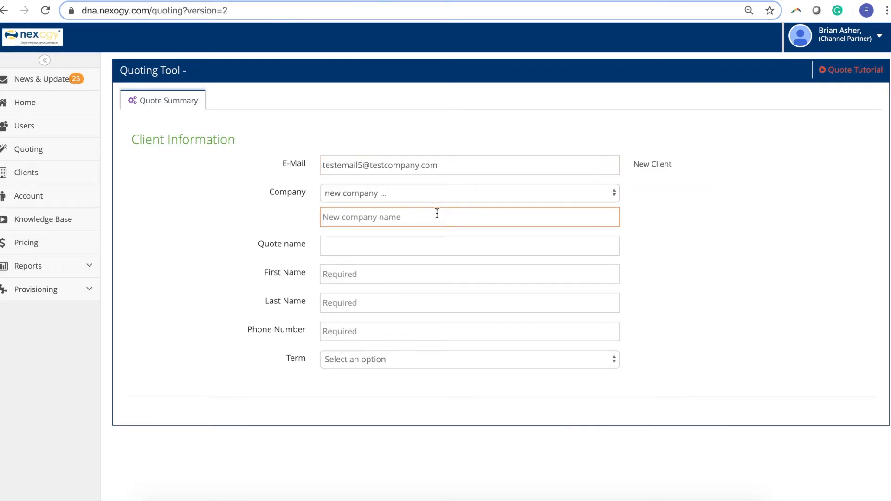
Set the new company name to TestCompany5 and the quote name to Location 1.
text(TestCo)
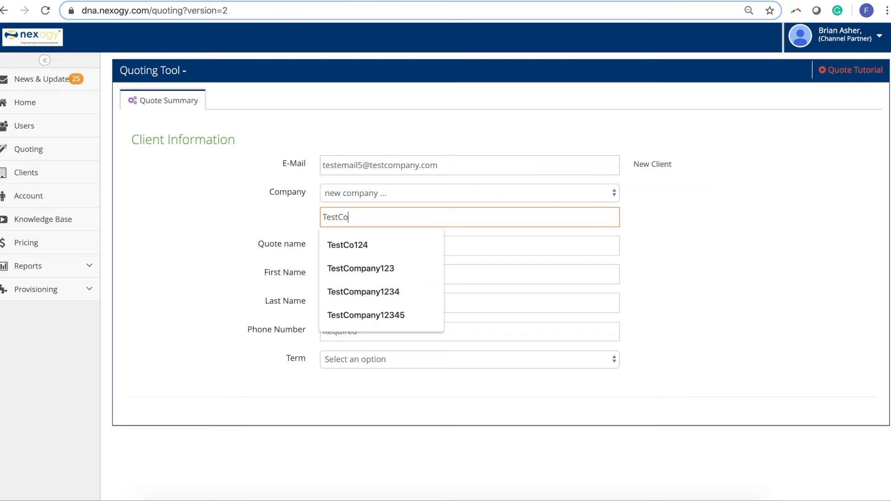
text(mpnauy)
key(BackSpace)
key(BackSpace)
key(BackSpace)
key(BackSpace)
text(an)
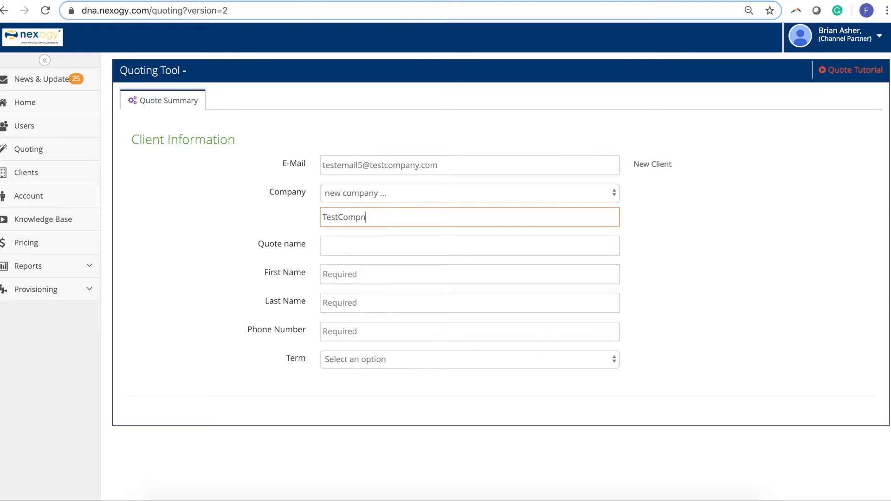
text(y5)
click(376, 244)
text(Location 1)
Fill in the client's first name, last name and phone number.
click(376, 273)
text(Test)
key(Tab)
text(Test)
key(Tab)
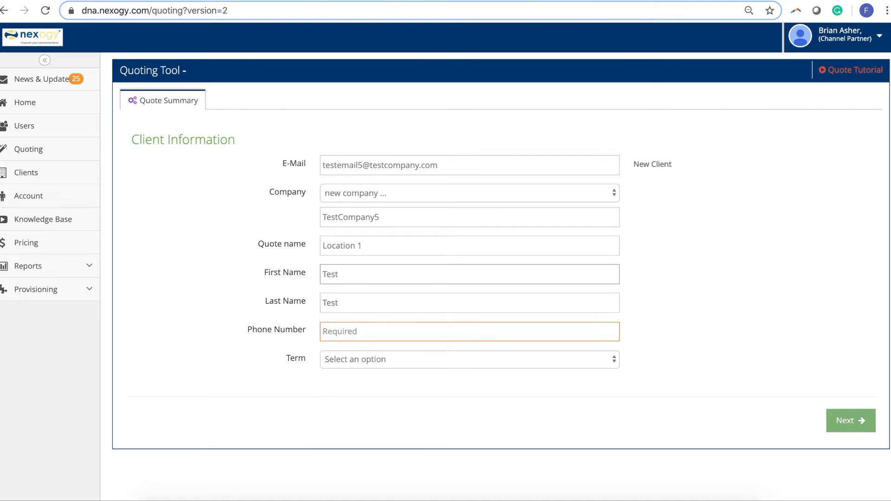
text(5551212)
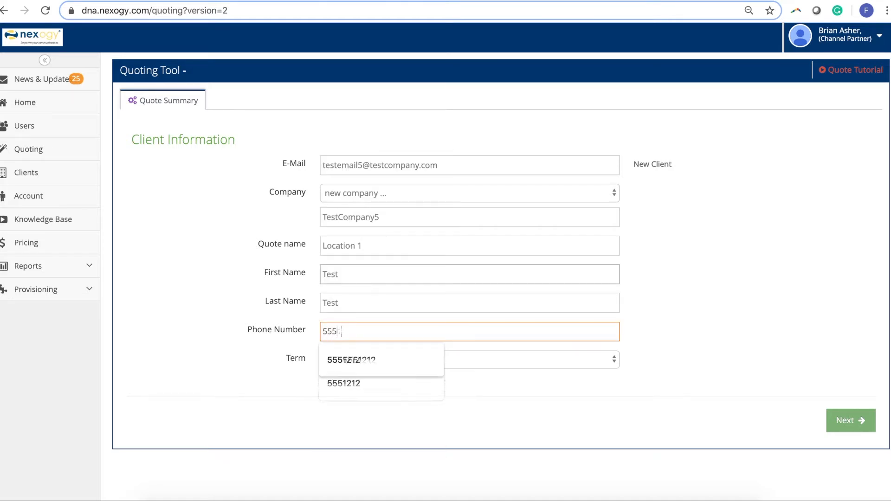
click(689, 284)
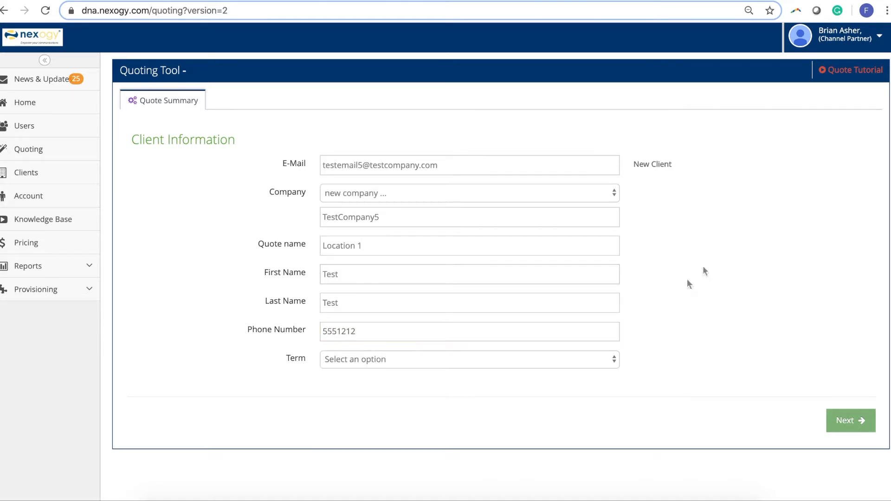
Set the contract term to 48 months and proceed to the products stage, confirming the client's e-mail address.
click(538, 359)
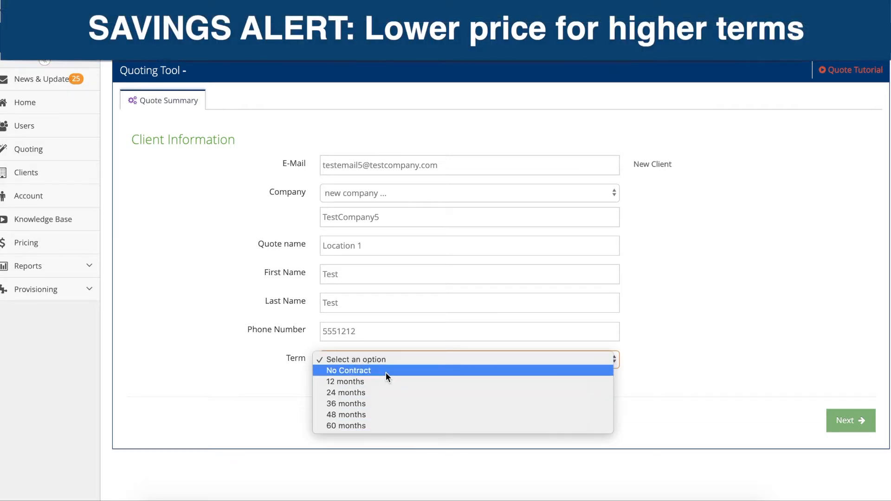
click(367, 414)
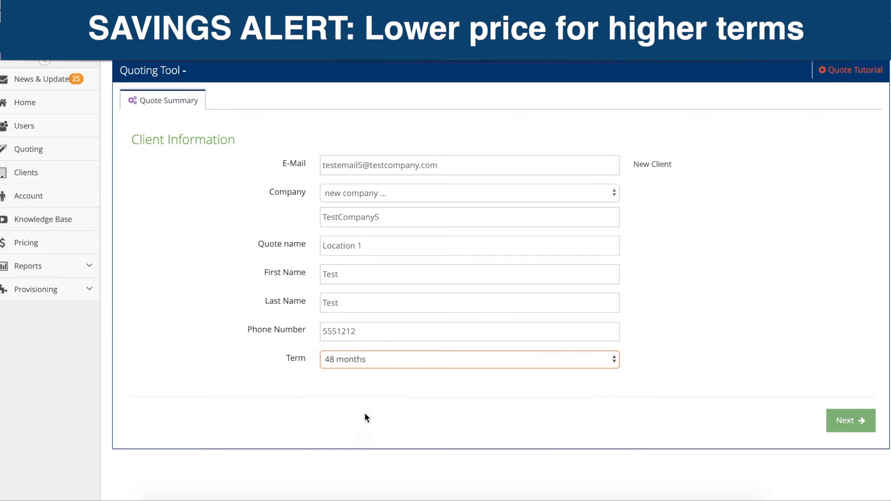
click(845, 424)
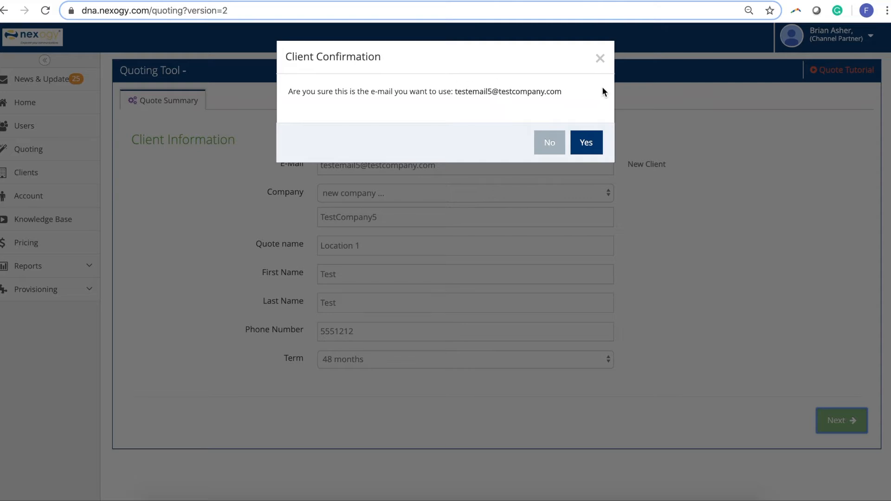
click(588, 138)
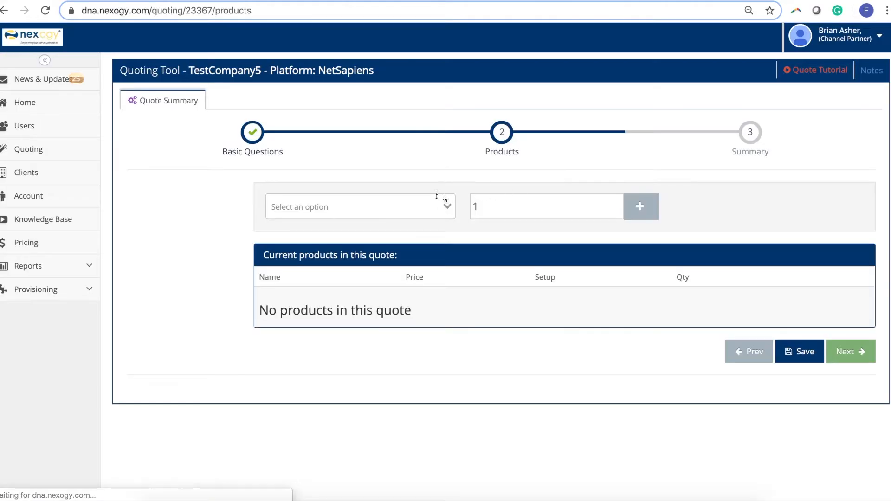
Add the product Advanced PBX User Unlimited to the quote with a quantity of 10.
click(381, 207)
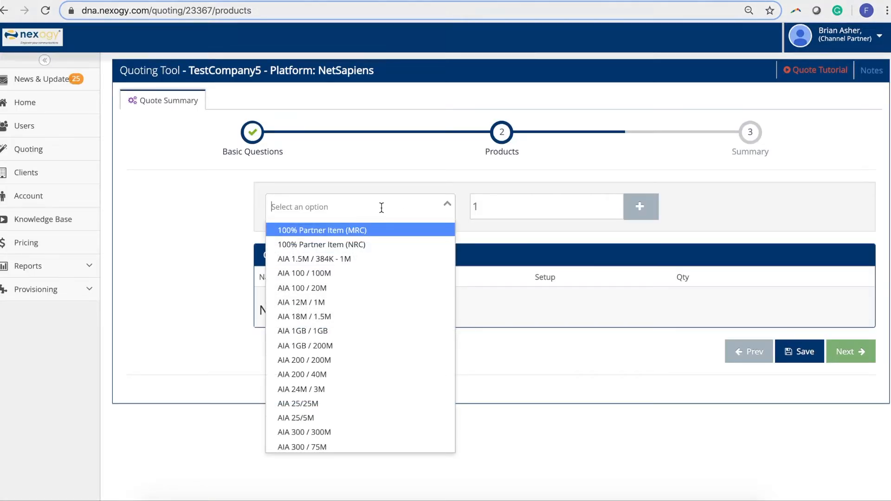
text(advan)
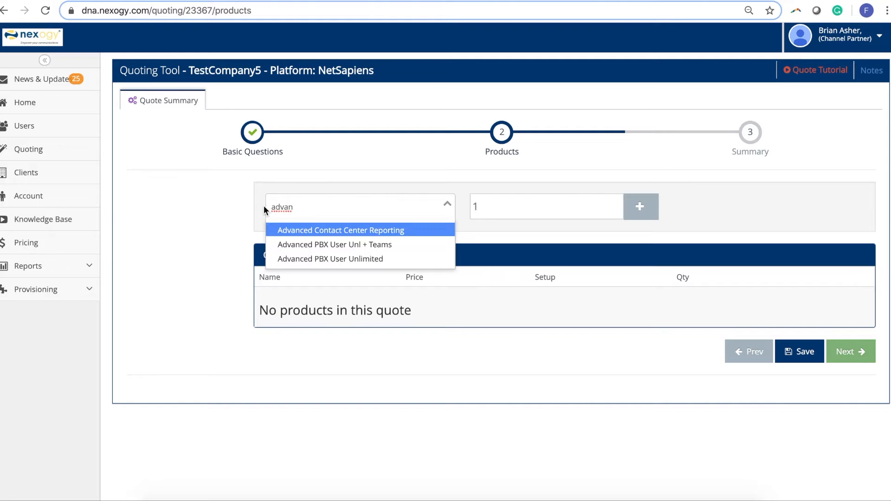
click(330, 259)
click(505, 209)
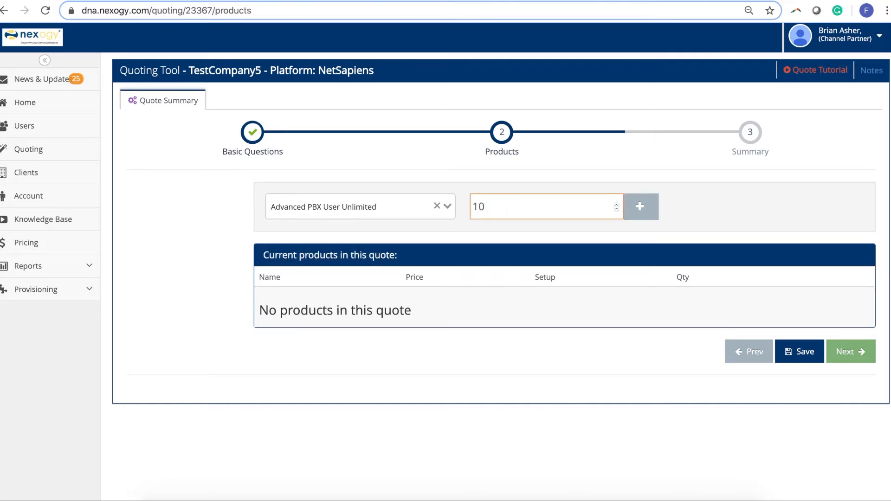
click(617, 208)
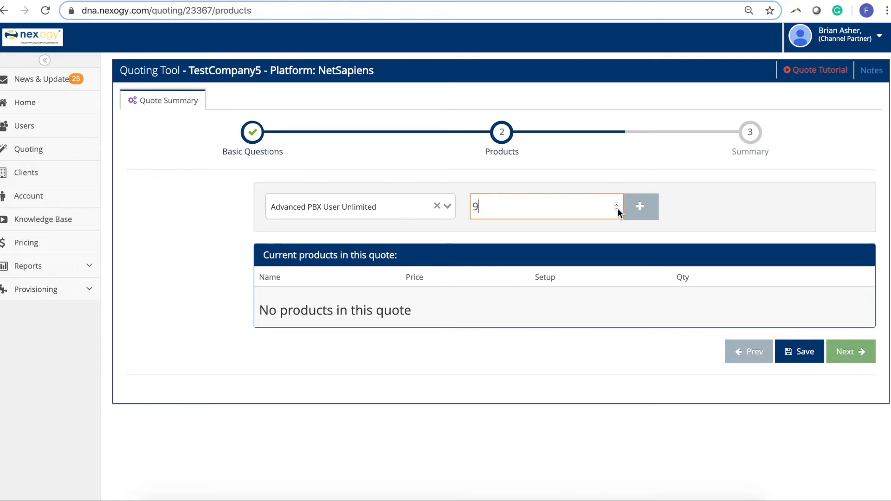
click(618, 203)
text(0)
click(653, 208)
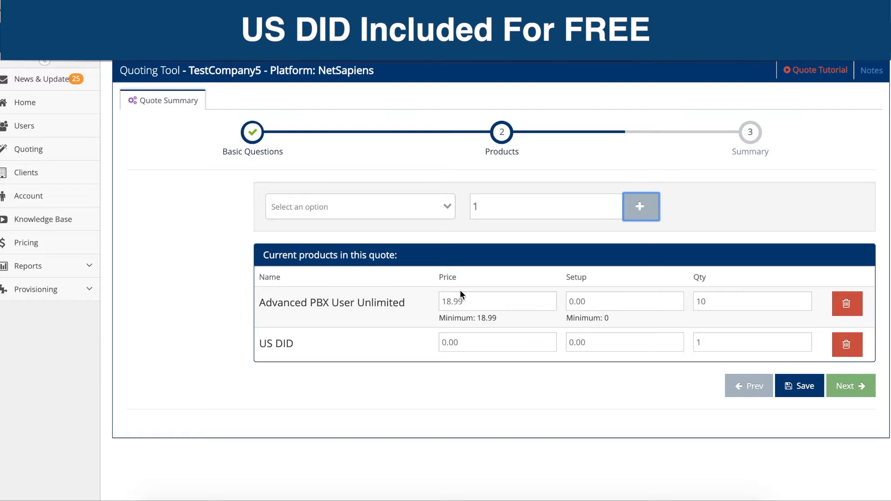
Find the Nexogy Fax product and add it to the quote with a quantity of 1.
click(335, 206)
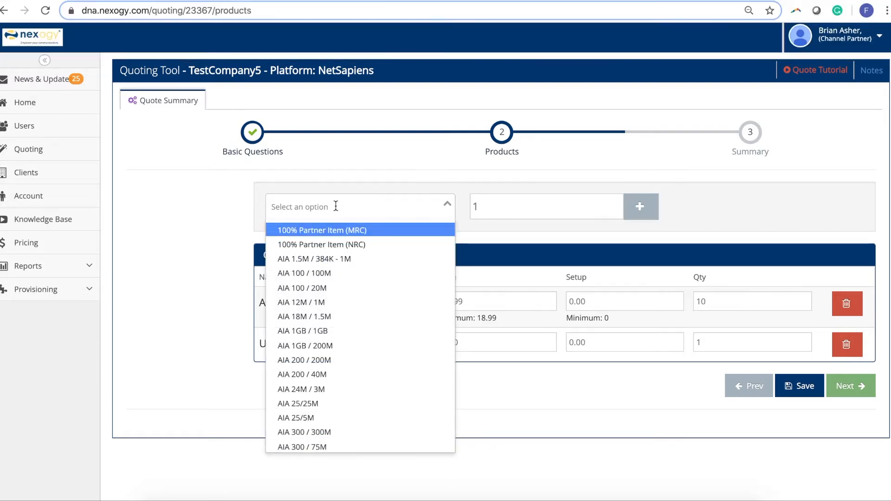
text(fax)
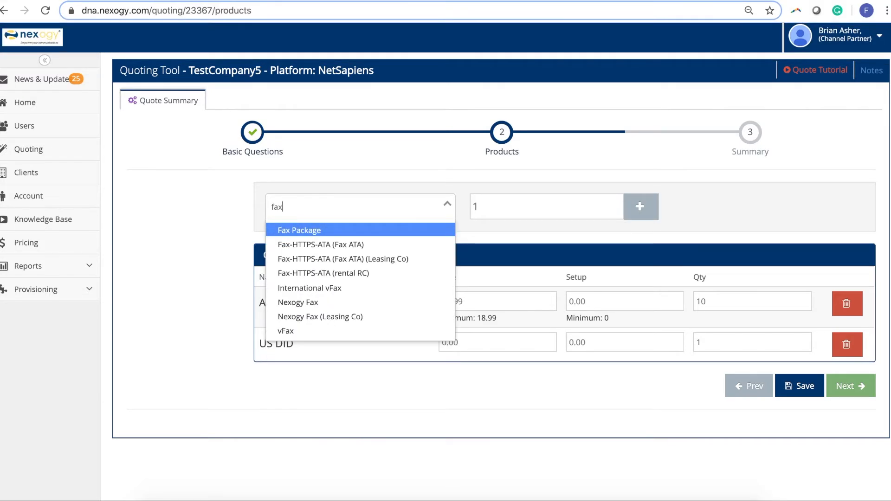
click(299, 302)
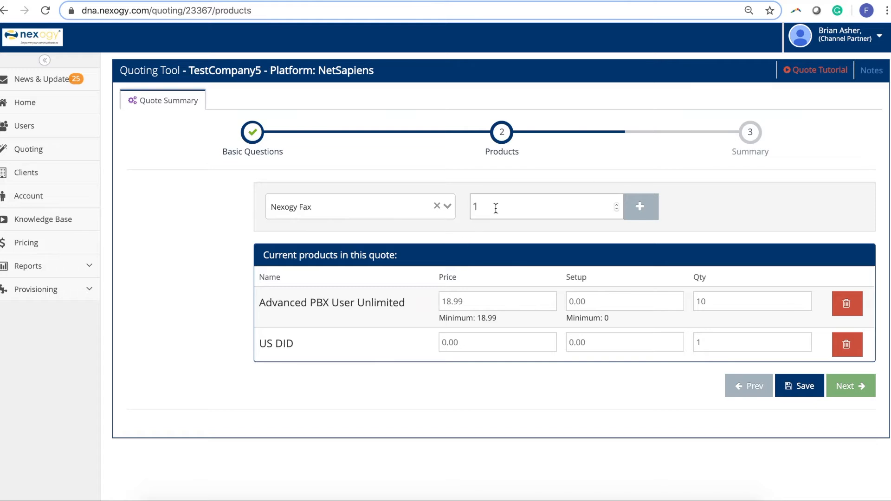
click(643, 210)
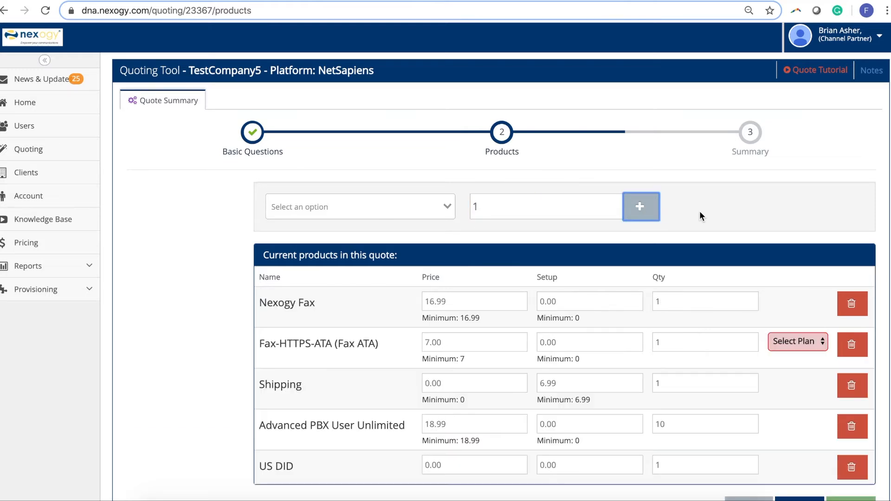
Set the plan of the Fax-HTTPS-ATA (Fax ATA) product to Lease.
scroll(701, 210, down, 2)
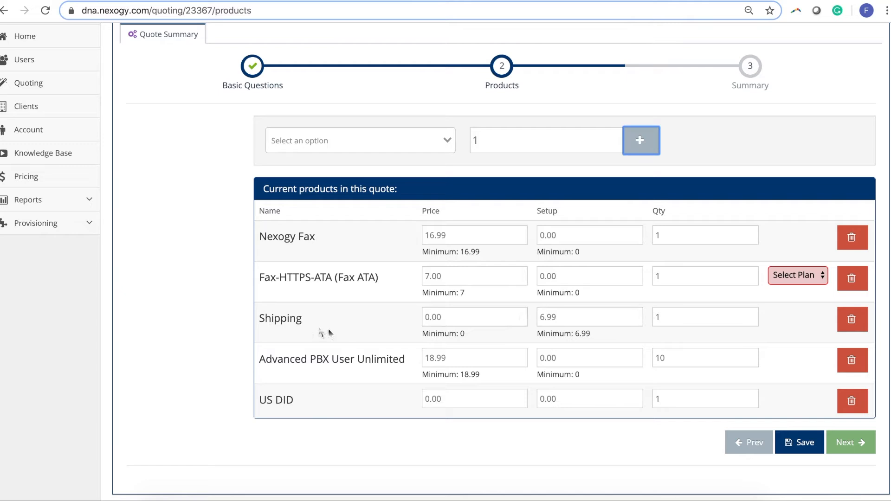
click(808, 277)
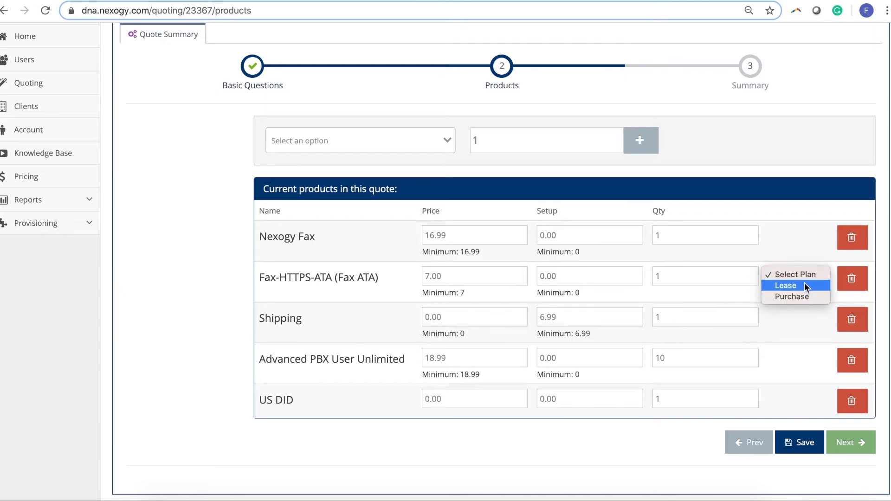
click(806, 284)
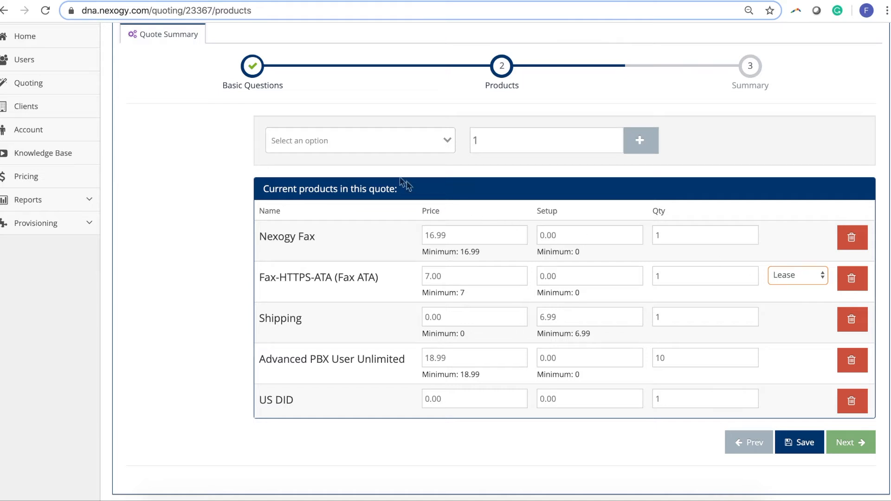
Add the Yealink T-54W (Rental) phone to the quote with a quantity of 10.
click(383, 145)
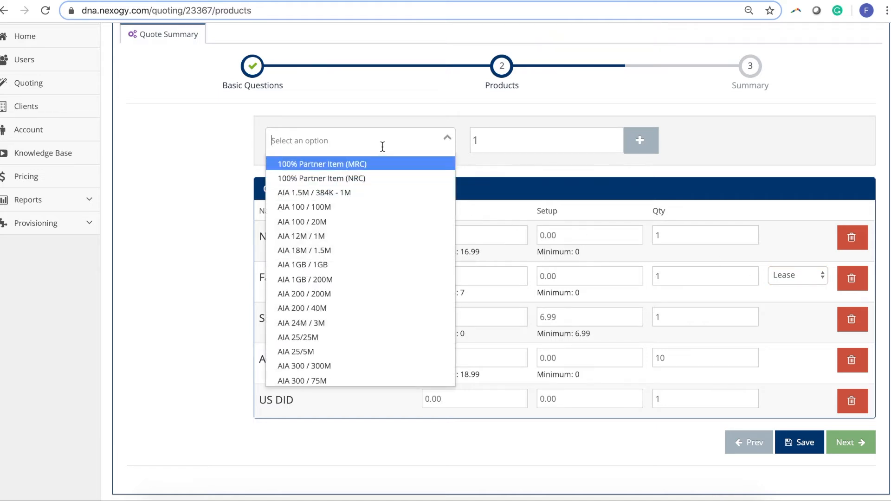
text(T)
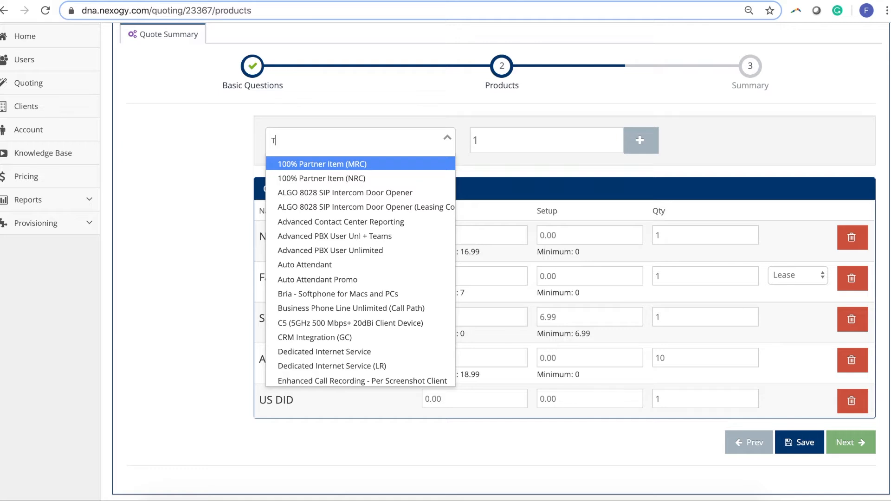
text(-54)
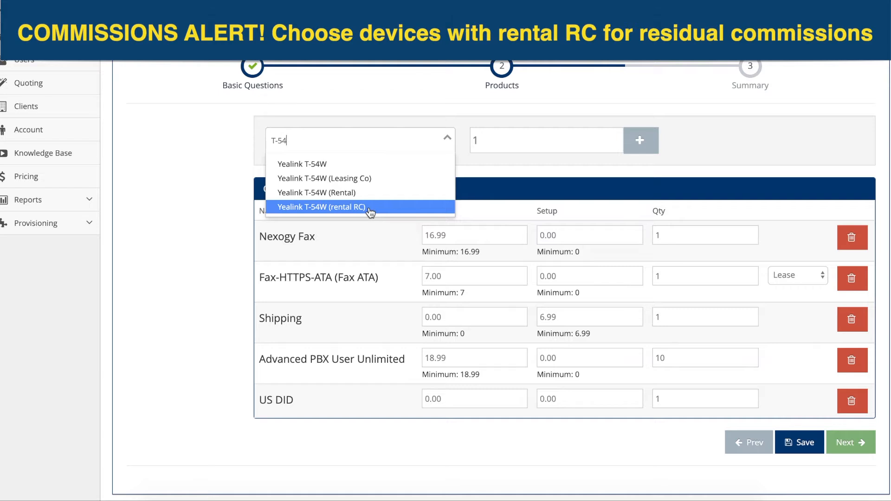
click(318, 197)
click(495, 140)
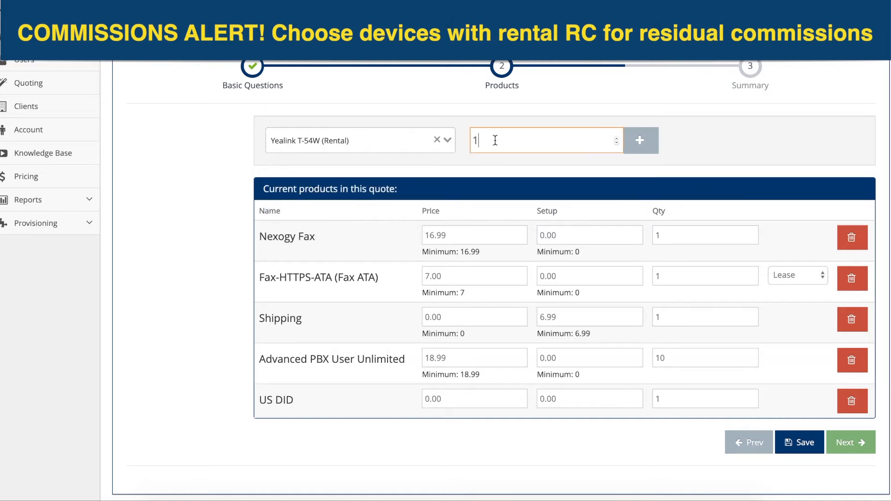
click(641, 140)
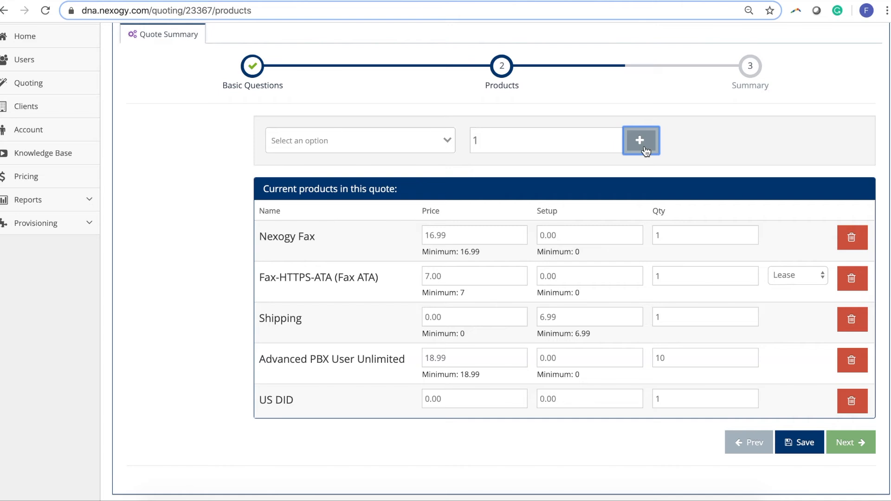
Set the plan to Lease for both the Yealink 5V 2A Power Supply (Rental) and the Yealink T-54W (Rental).
scroll(712, 169, down, 2)
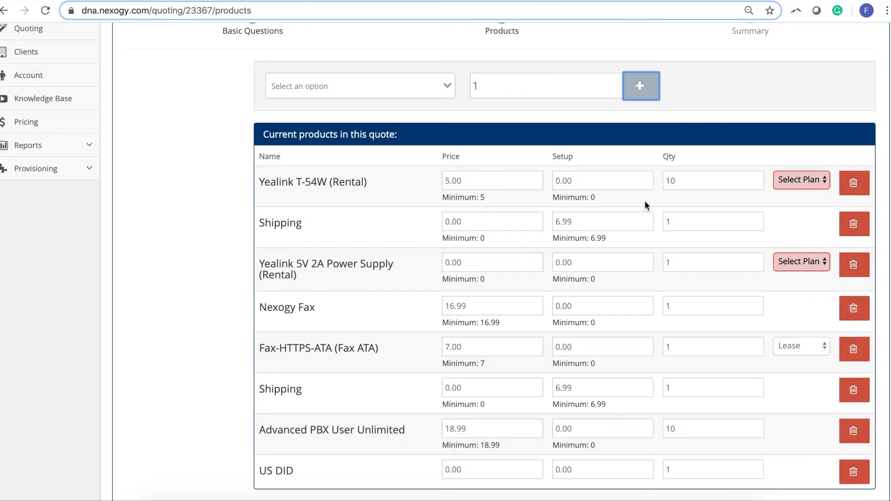
click(807, 261)
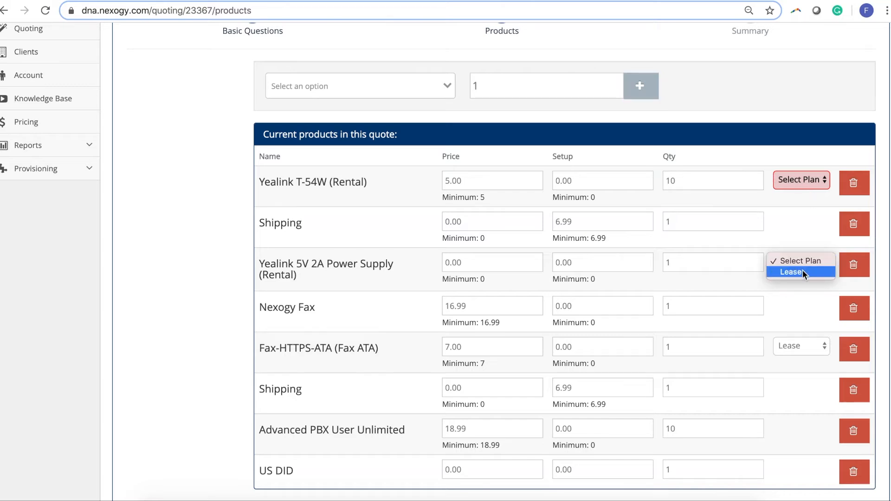
click(803, 272)
click(812, 180)
click(796, 194)
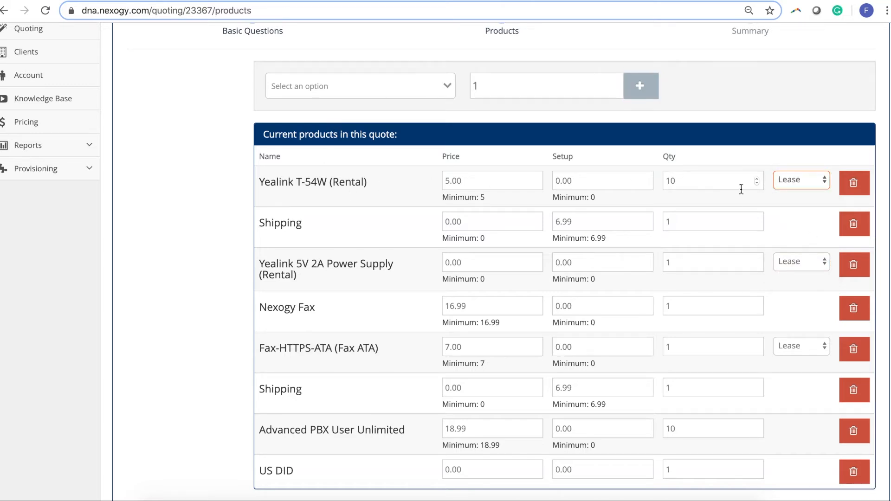
scroll(677, 310, down, 2)
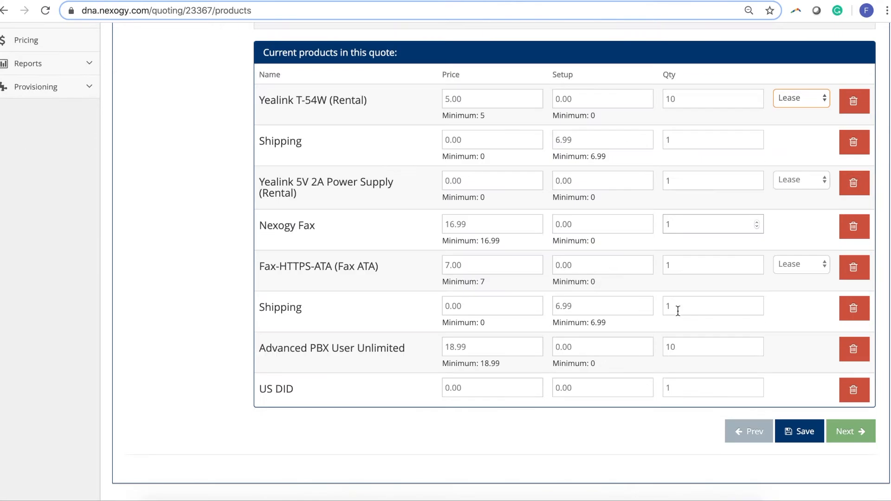
Add the OfficeLine App - Softphone for Mobile Devices product to the quote with a quantity of 10.
scroll(678, 311, up, 2)
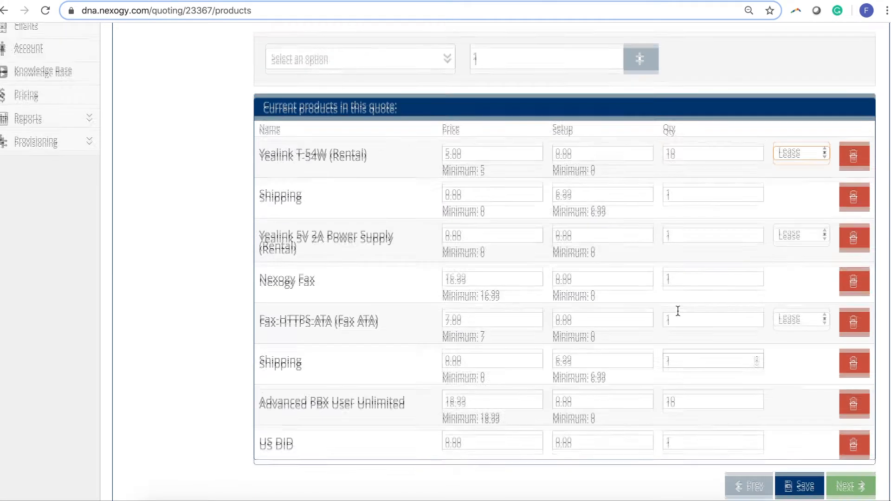
click(341, 65)
text(offi)
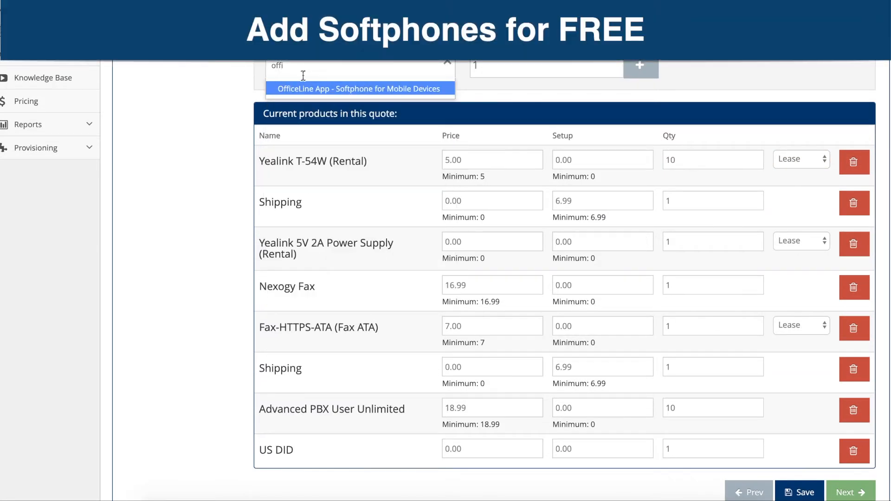
click(307, 87)
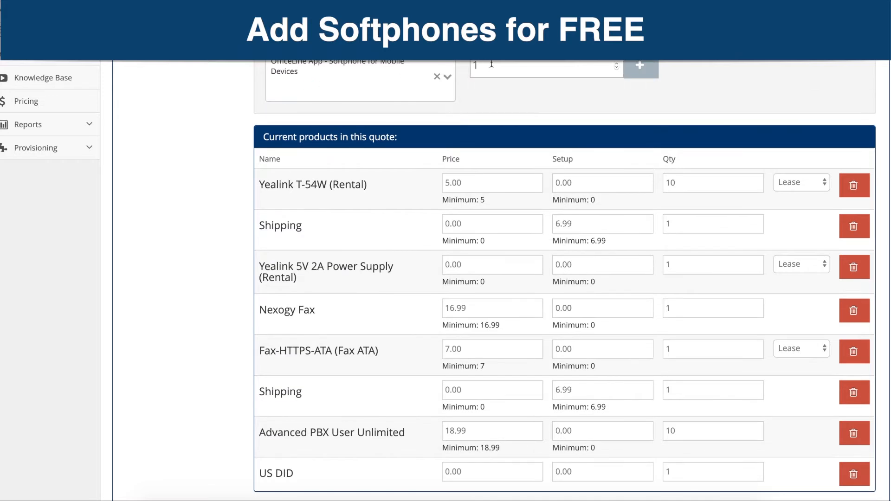
text(0)
click(640, 66)
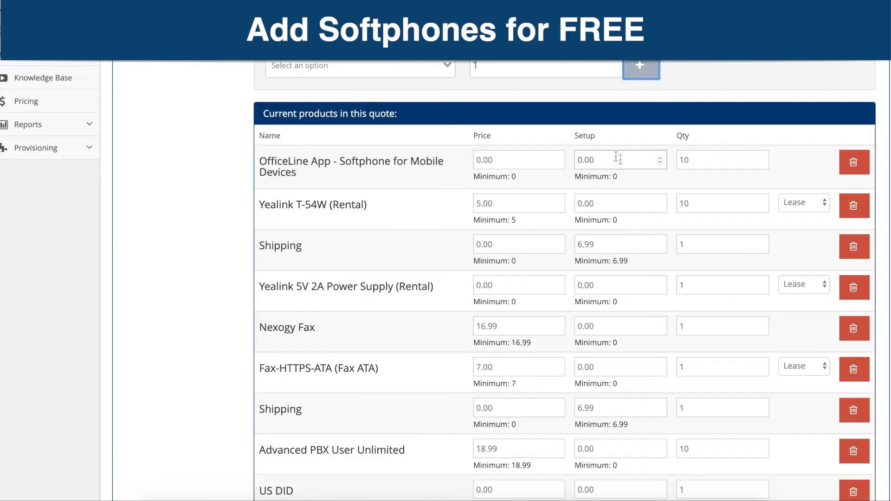
Save the quote's products and proceed to the Summary stage.
scroll(702, 119, down, 2)
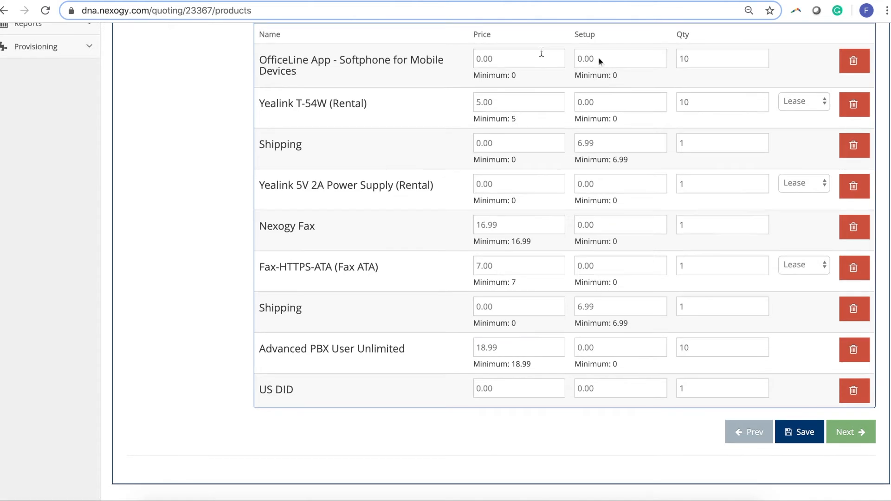
scroll(571, 177, up, 2)
scroll(571, 177, down, 2)
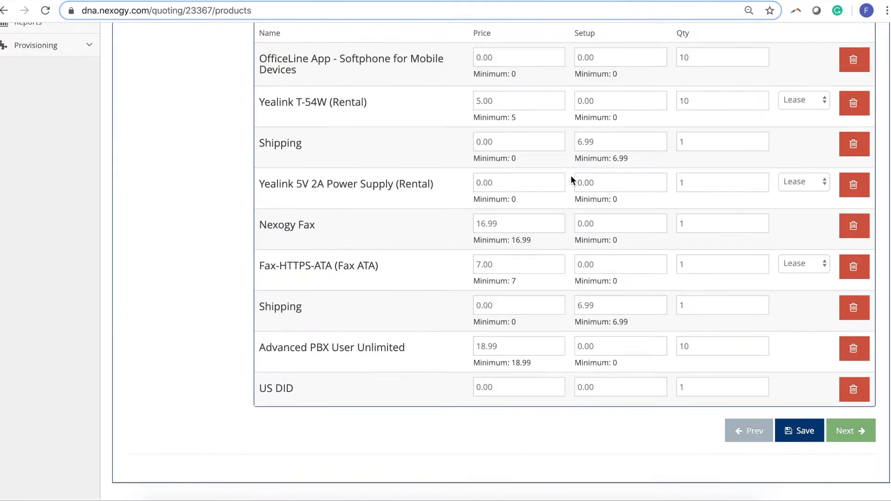
click(851, 431)
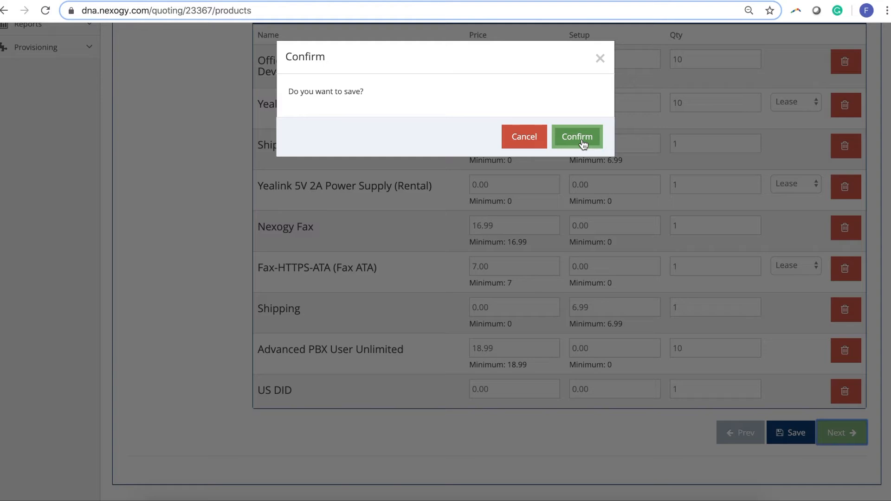
click(584, 145)
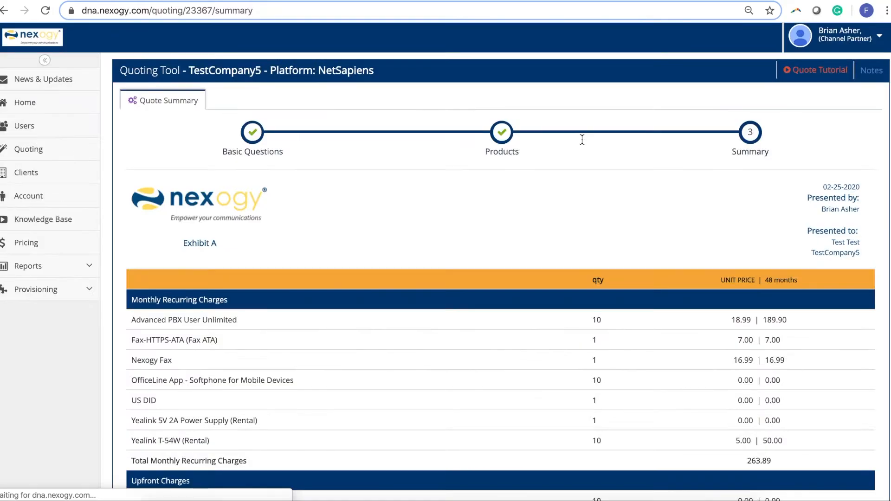
Examine the monthly recurring charges for each product and their total in the quote summary.
scroll(635, 215, down, 2)
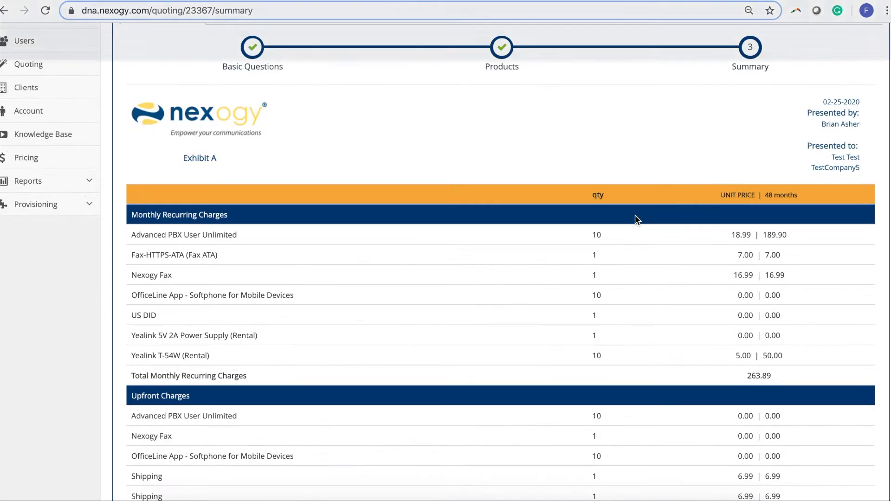
scroll(385, 258, down, 2)
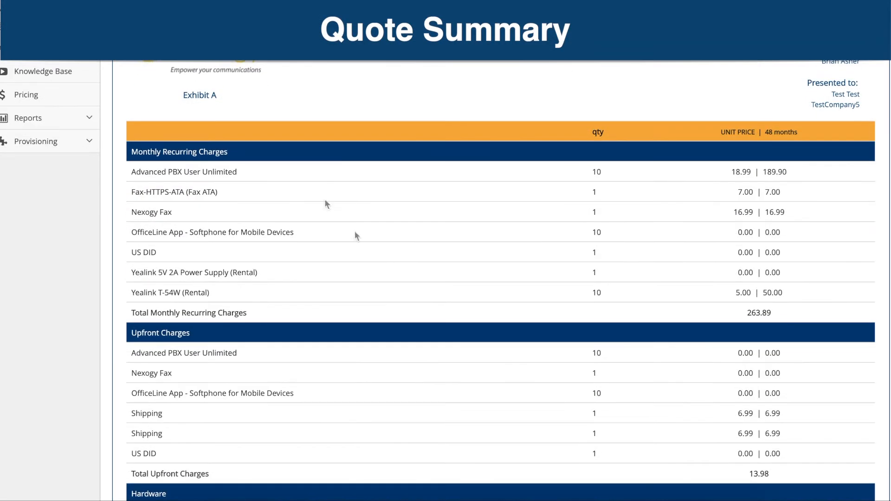
drag(237, 159, 133, 149)
click(525, 95)
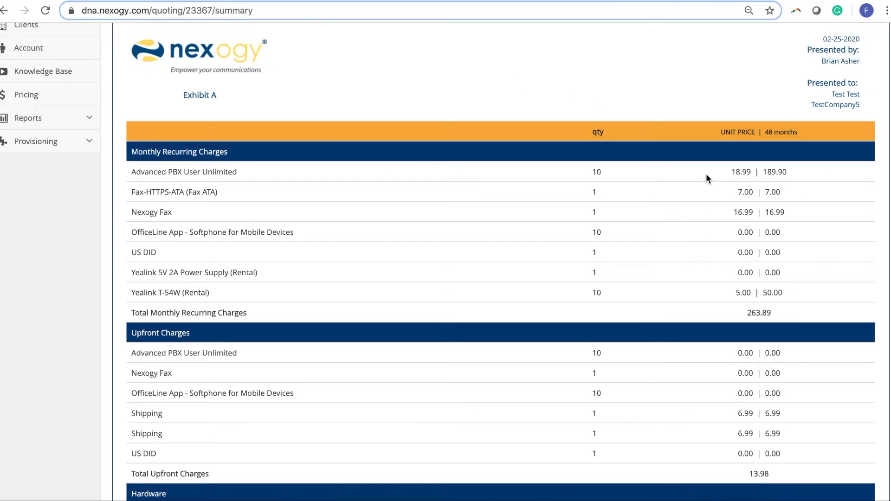
scroll(707, 174, down, 2)
drag(774, 246, 738, 247)
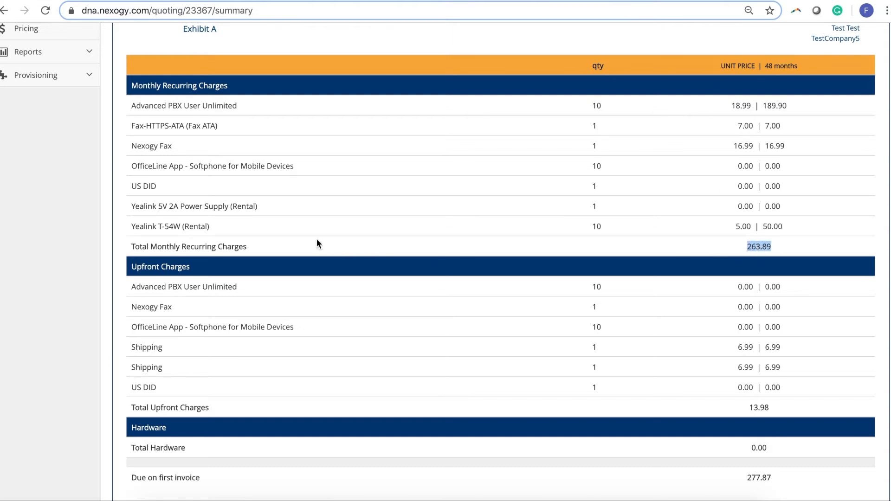
Examine the upfront charges, their total and the amount due on first invoice in the quote summary.
scroll(726, 258, down, 2)
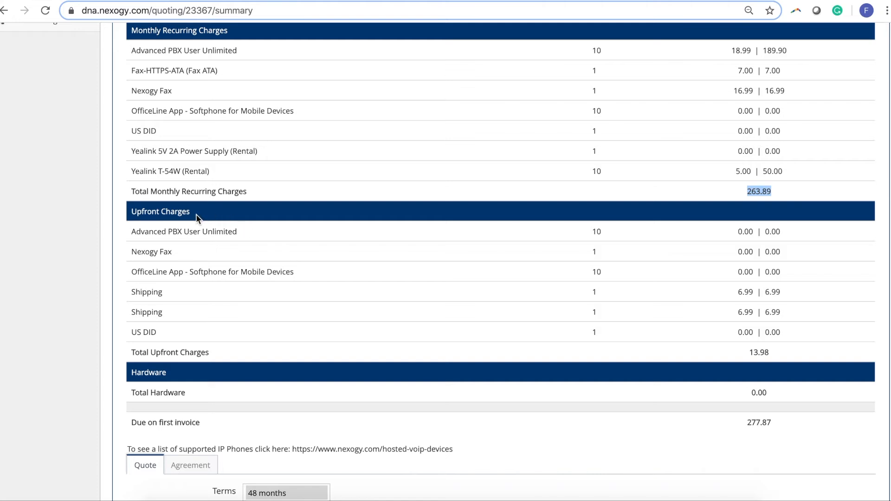
drag(196, 213, 125, 215)
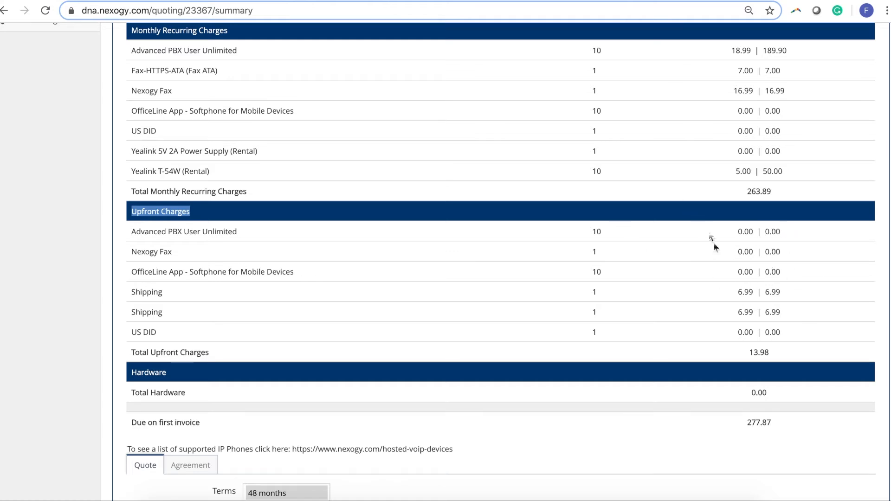
double_click(757, 354)
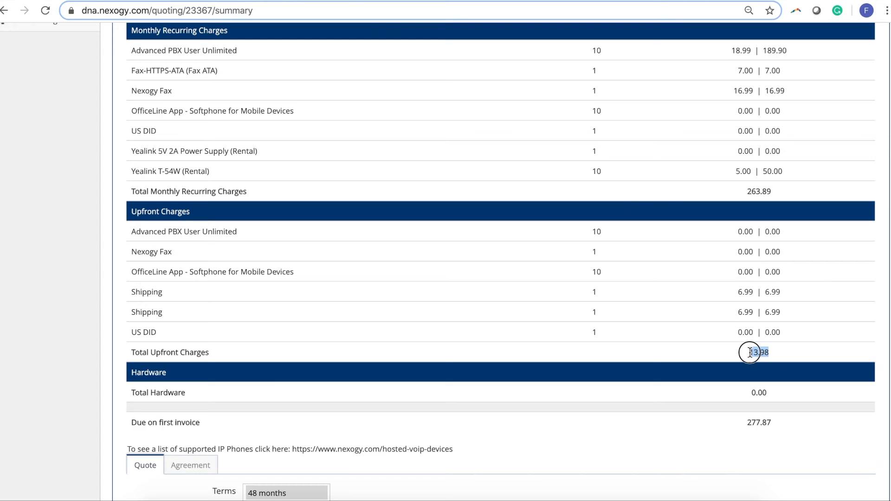
scroll(696, 428, down, 3)
drag(776, 296, 750, 293)
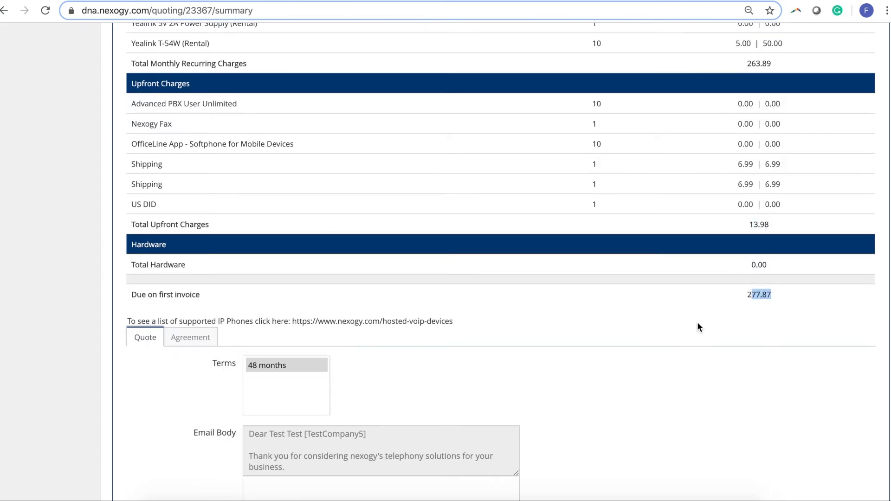
scroll(754, 110, up, 3)
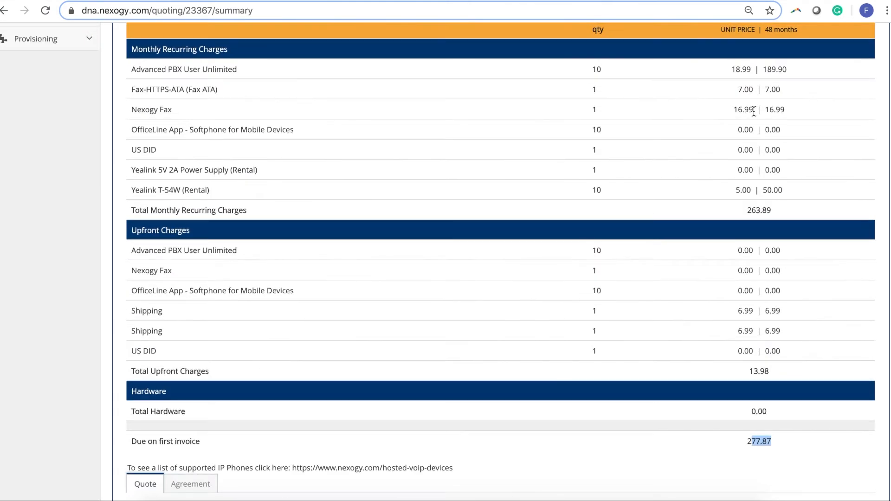
Enter "Message" as the custom text in the email body of the quote.
scroll(754, 112, down, 6)
scroll(754, 111, down, 2)
click(766, 120)
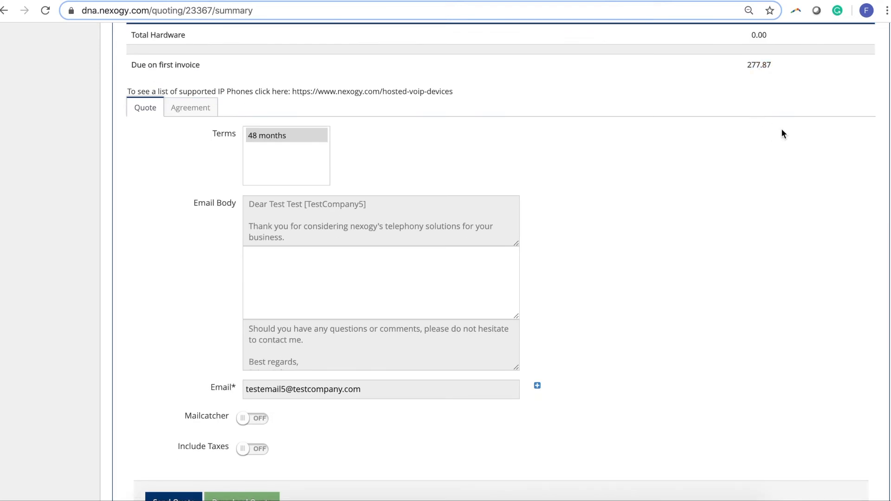
scroll(623, 231, down, 2)
scroll(689, 199, up, 1)
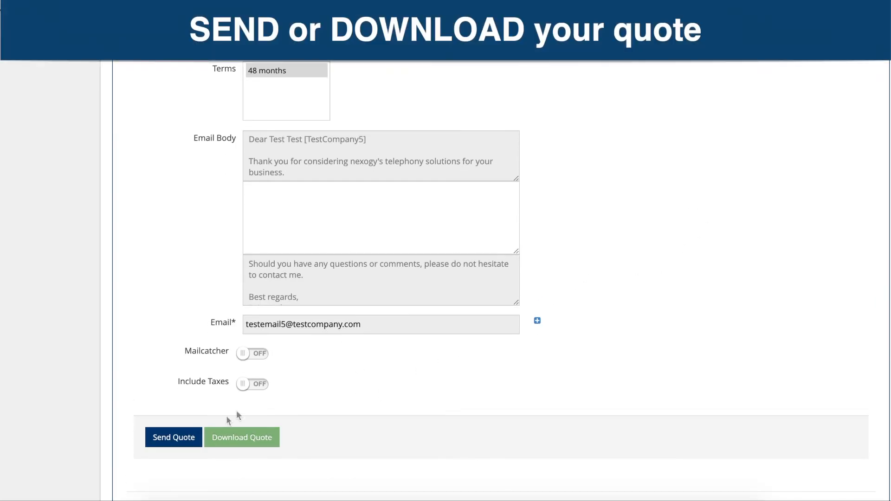
click(298, 217)
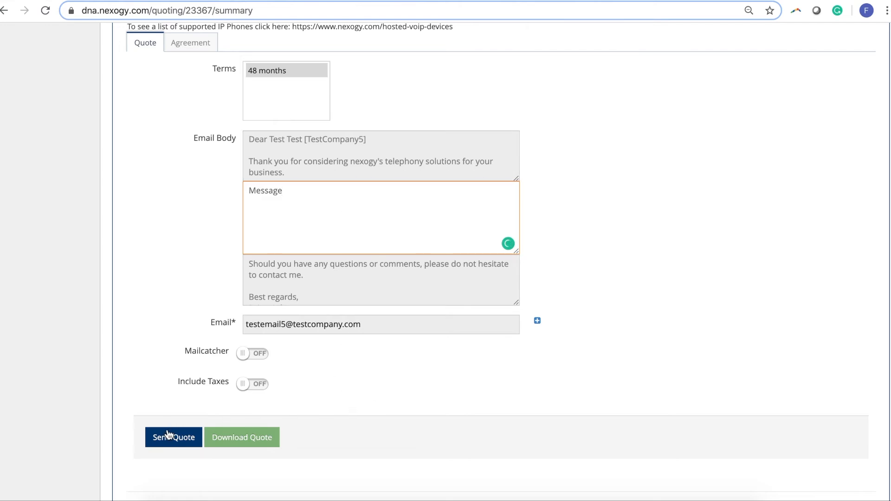
Add a second recipient to the quote email and fill in that recipient's email address.
click(538, 322)
click(362, 410)
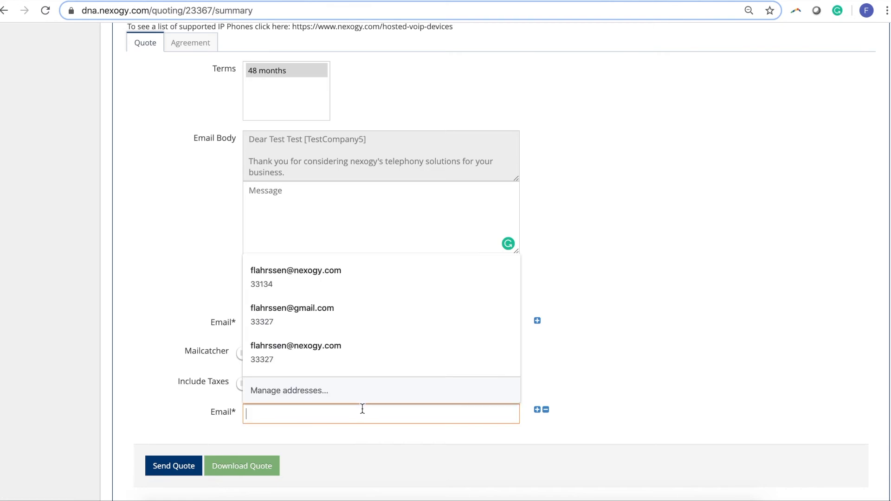
text(test)
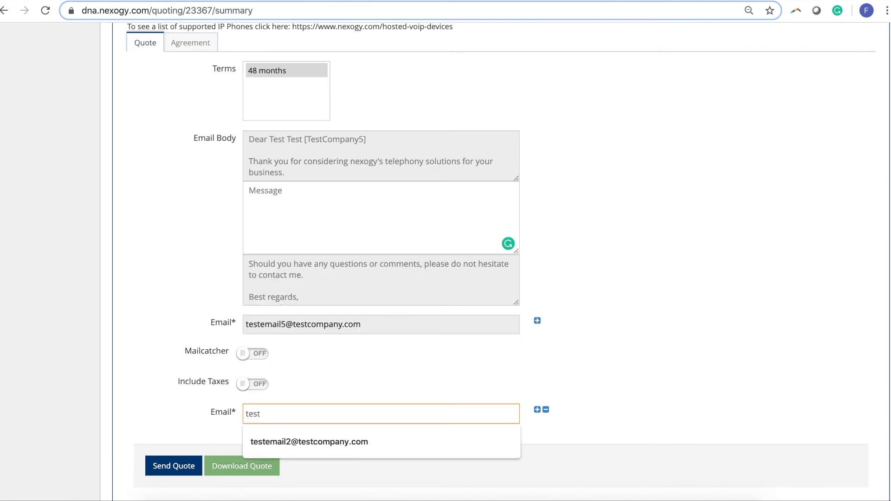
text(email6@test)
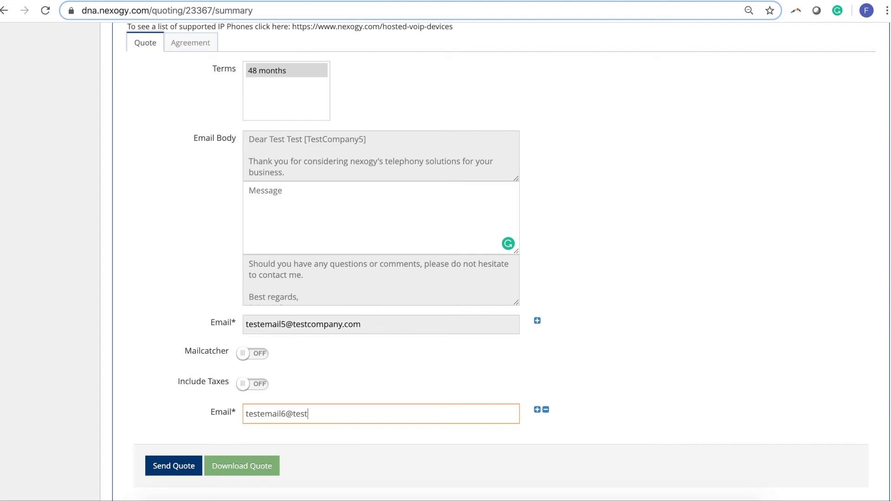
text(company.com)
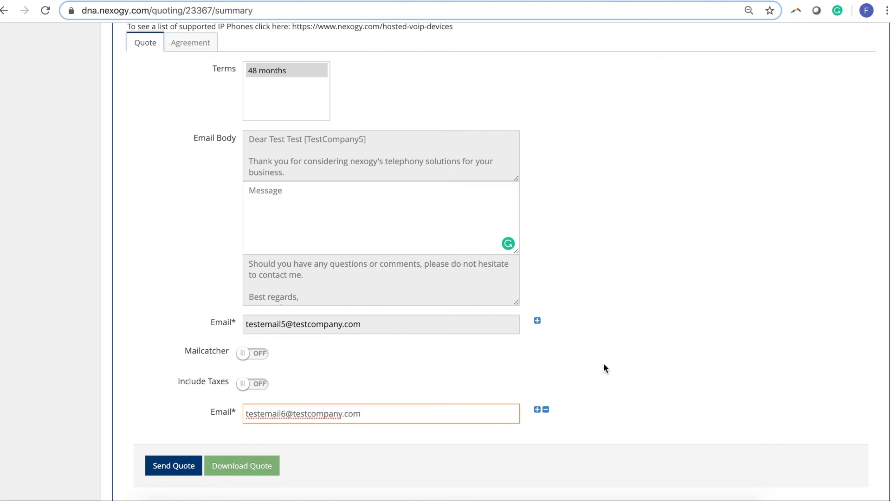
Return from the quote summary to the Products stage.
scroll(604, 365, down, 3)
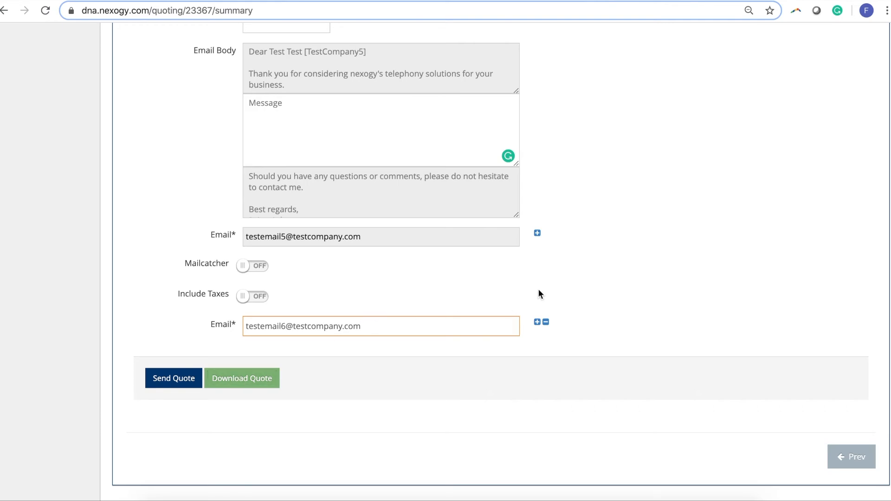
scroll(539, 293, up, 10)
scroll(538, 290, up, 2)
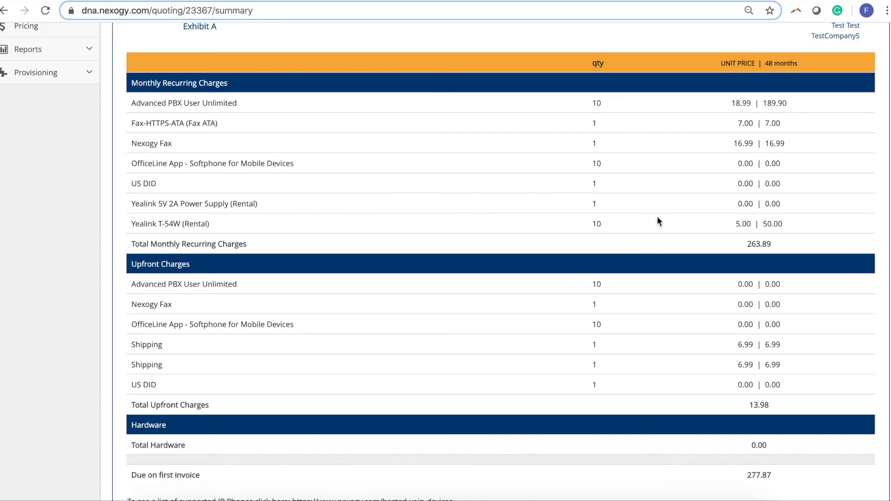
scroll(657, 220, up, 4)
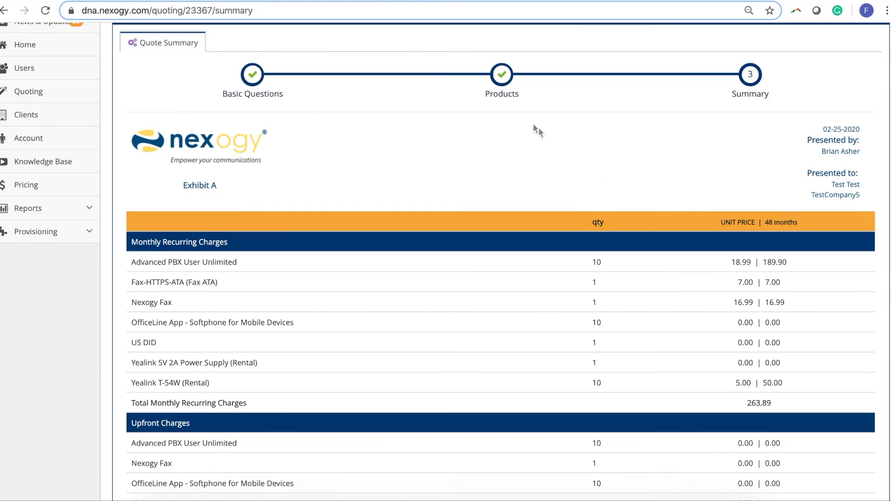
click(502, 77)
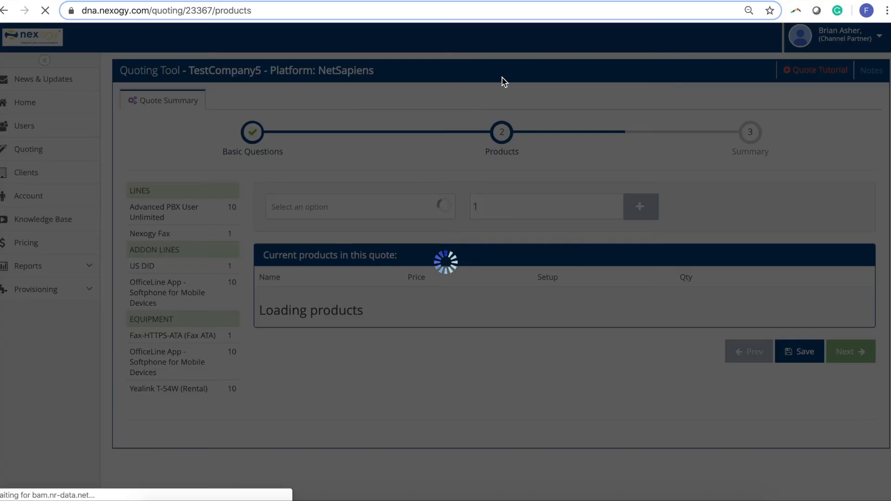
Set the quantity of the Yealink T-54W (Rental) phone to 9.
scroll(511, 240, down, 5)
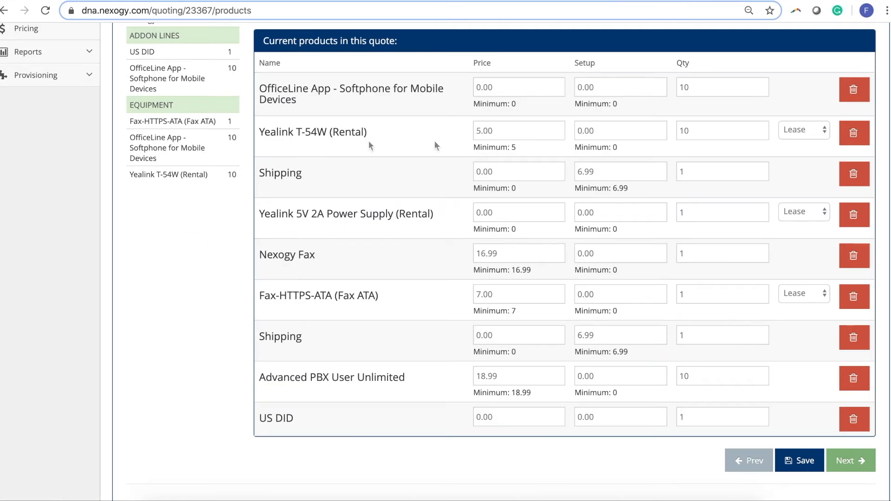
key(BackSpace)
key(BackSpace)
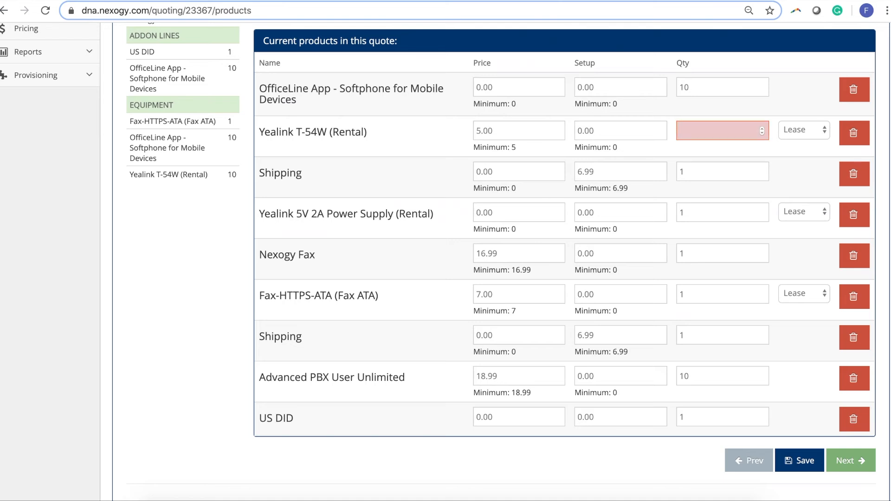
text(9)
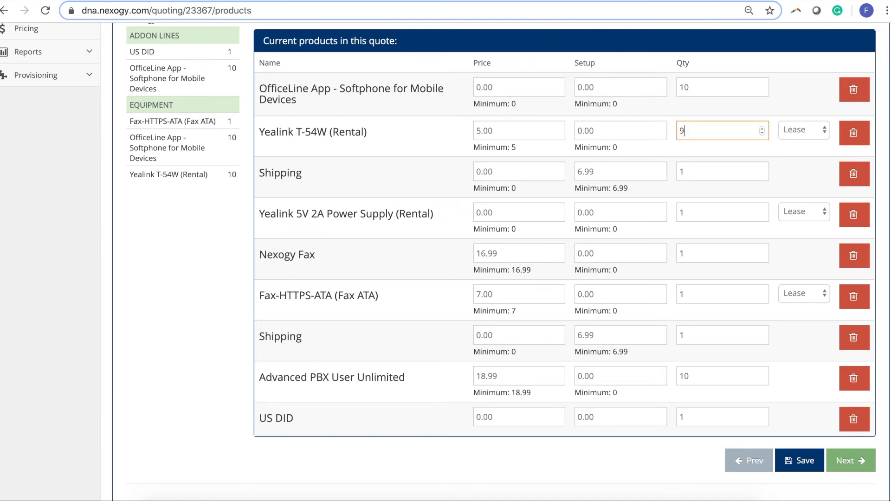
Find the Yealink CP920 Conference Phone (Rental) and add it to the quote with a quantity of 1.
scroll(607, 111, up, 3)
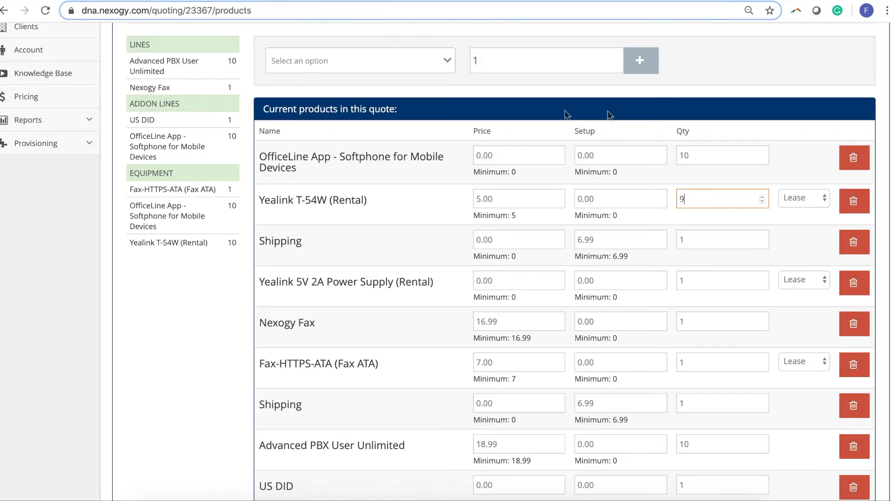
click(342, 57)
text(cp920)
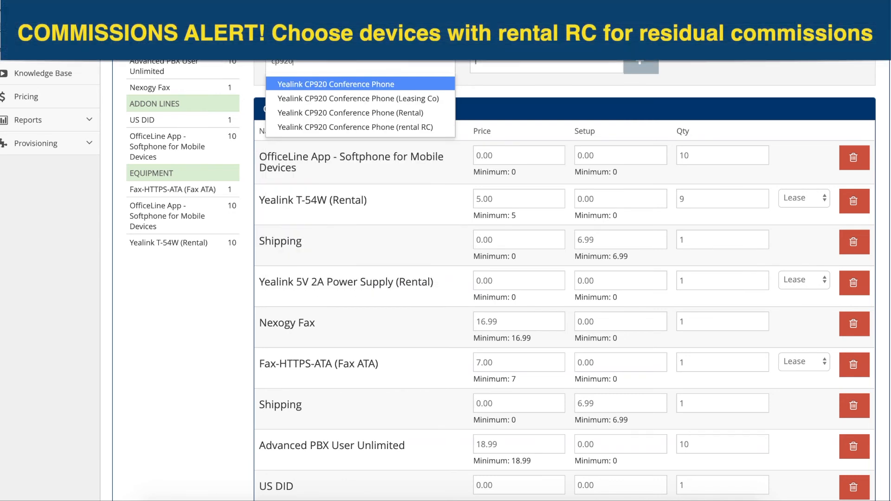
click(383, 114)
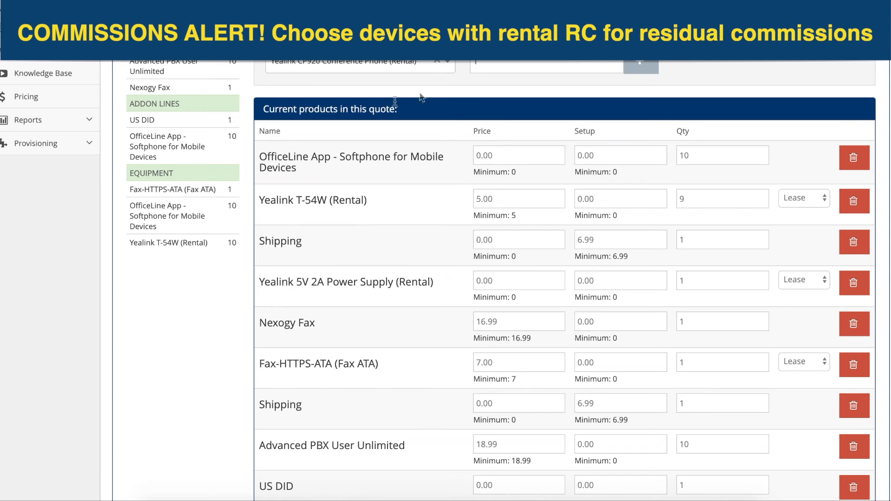
click(640, 69)
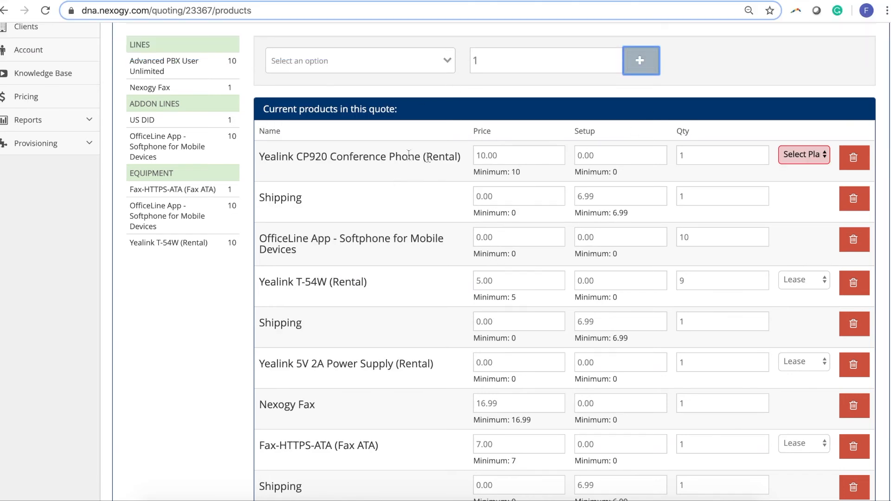
Set the plan of the Yealink CP920 Conference Phone (Rental) to Lease and continue to the quote summary.
click(595, 196)
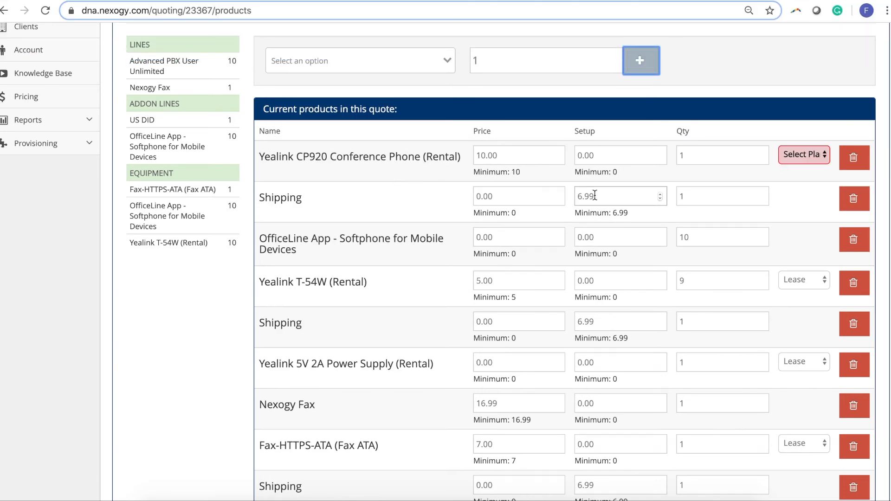
click(801, 159)
click(802, 165)
scroll(706, 229, down, 4)
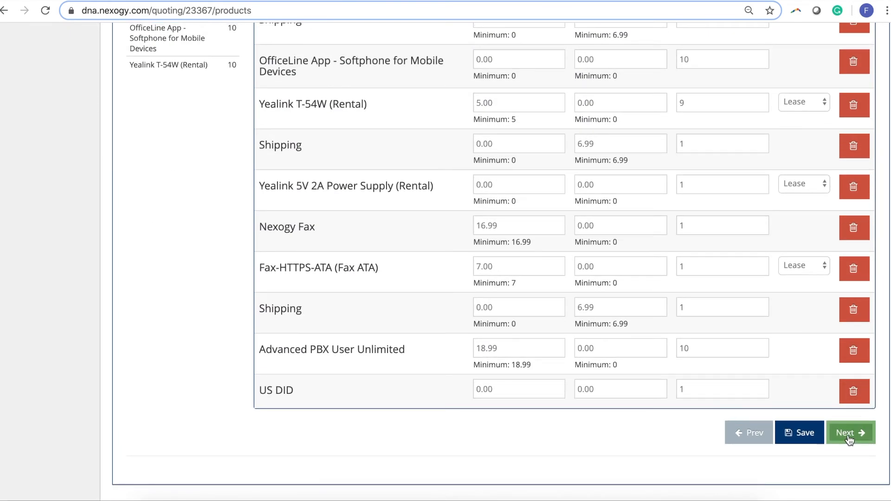
click(849, 437)
click(583, 137)
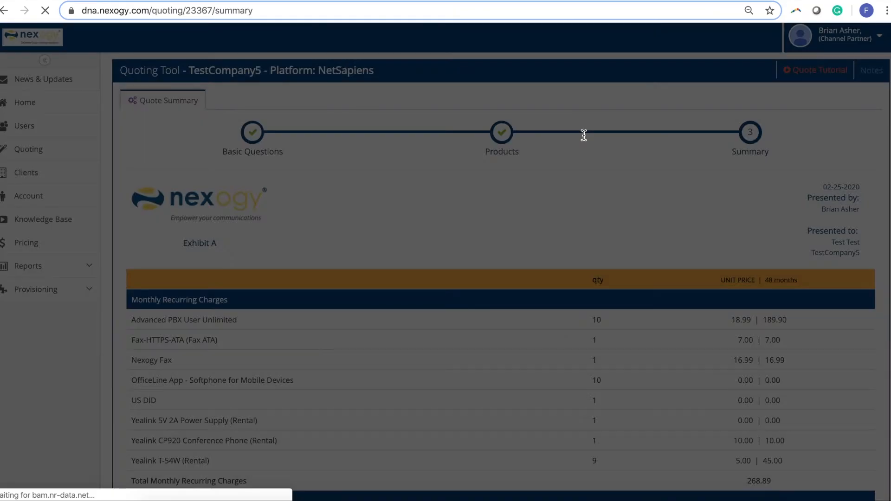
Review the updated quote summary, checking the phone quantities, monthly and upfront charges, and the settings for sending the quote.
scroll(552, 216, down, 3)
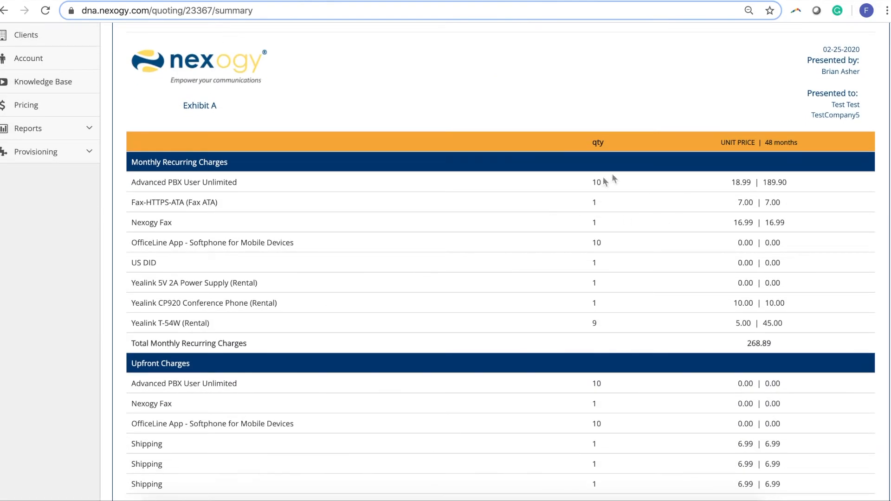
scroll(687, 193, down, 1)
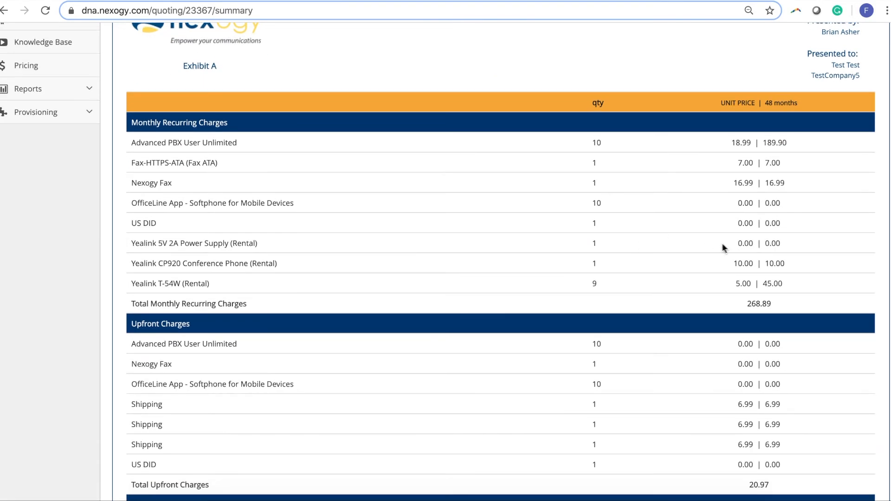
drag(603, 284, 592, 288)
double_click(596, 263)
scroll(591, 264, down, 1)
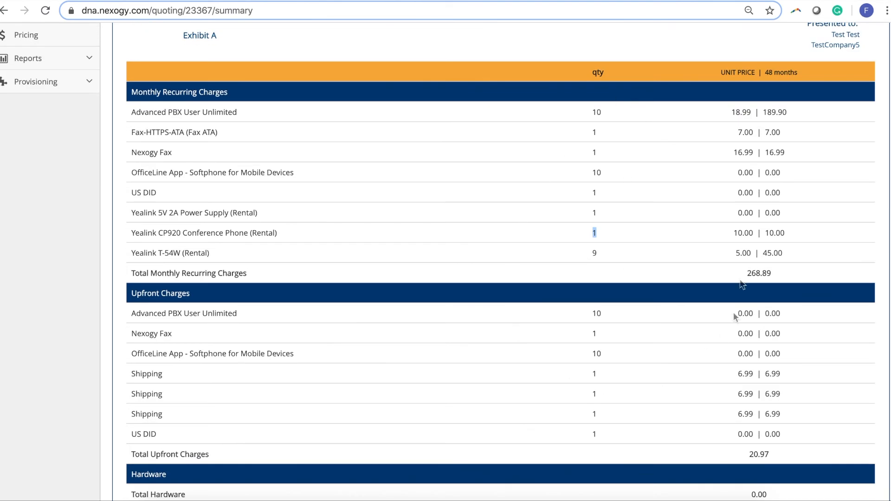
scroll(742, 284, down, 2)
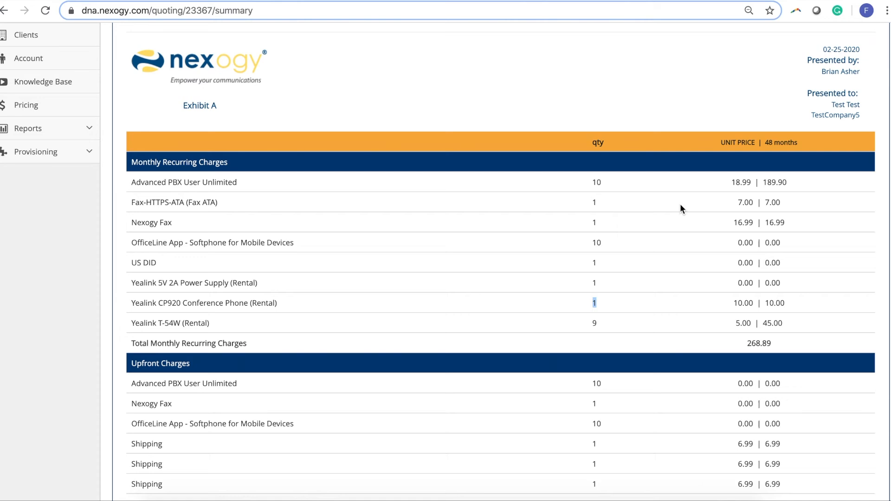
scroll(680, 204, down, 5)
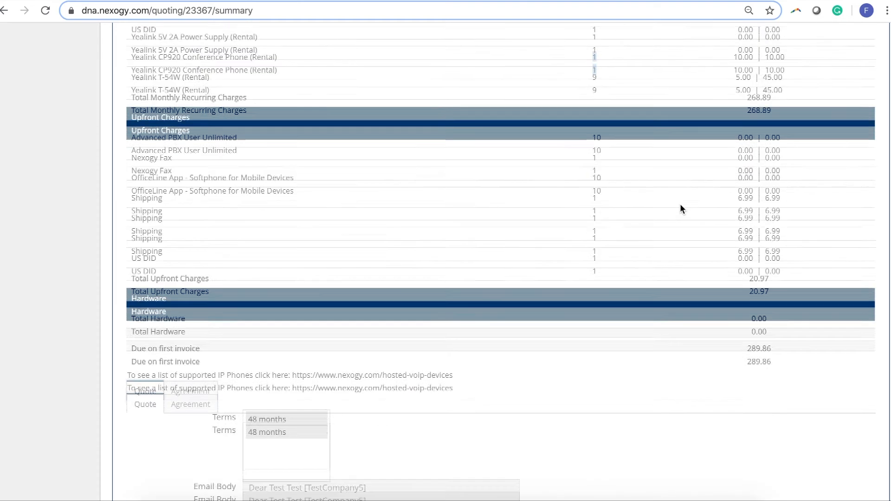
scroll(681, 204, down, 7)
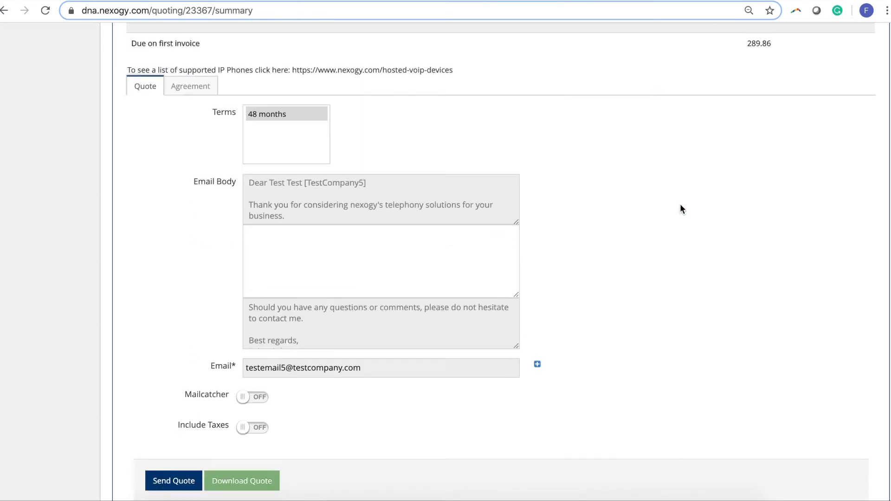
scroll(681, 205, down, 1)
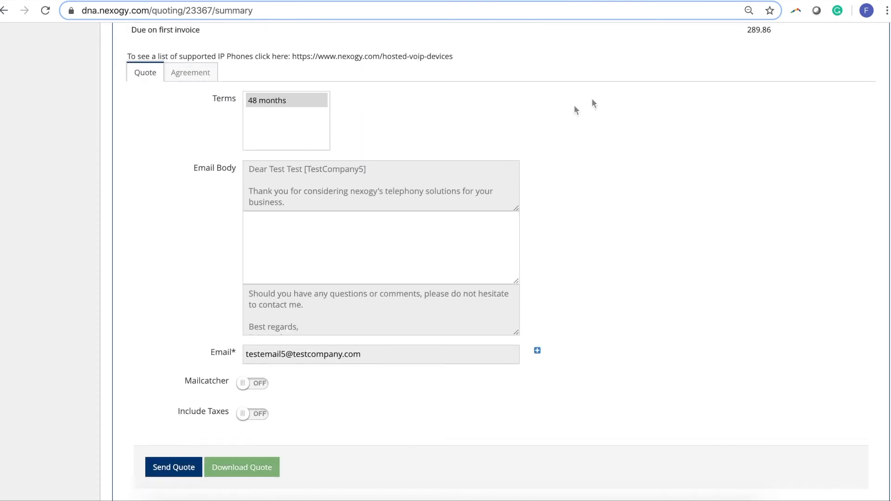
scroll(606, 127, down, 2)
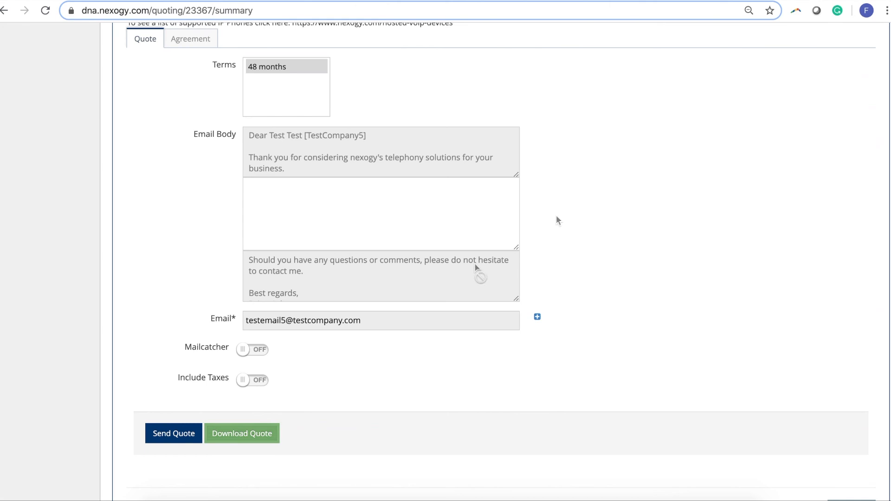
scroll(590, 189, up, 1)
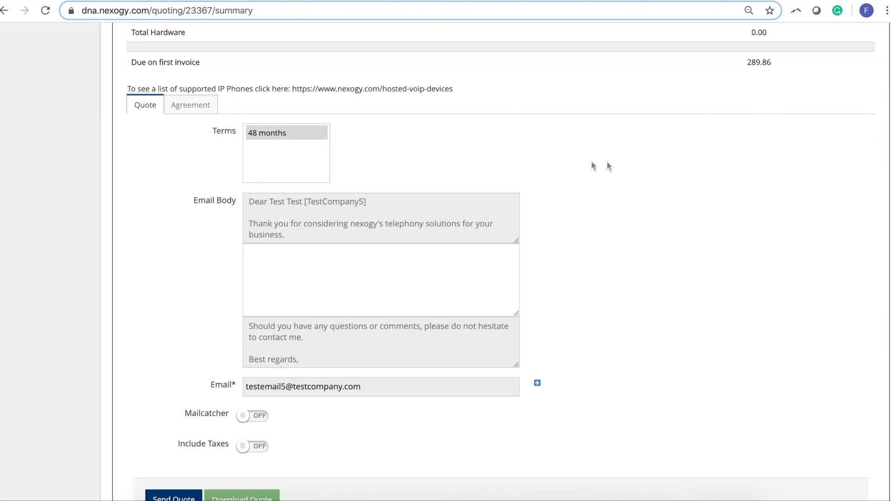
Open the agreement form and examine its address, billing, tax and term fields, then return to the start of the summary.
click(193, 108)
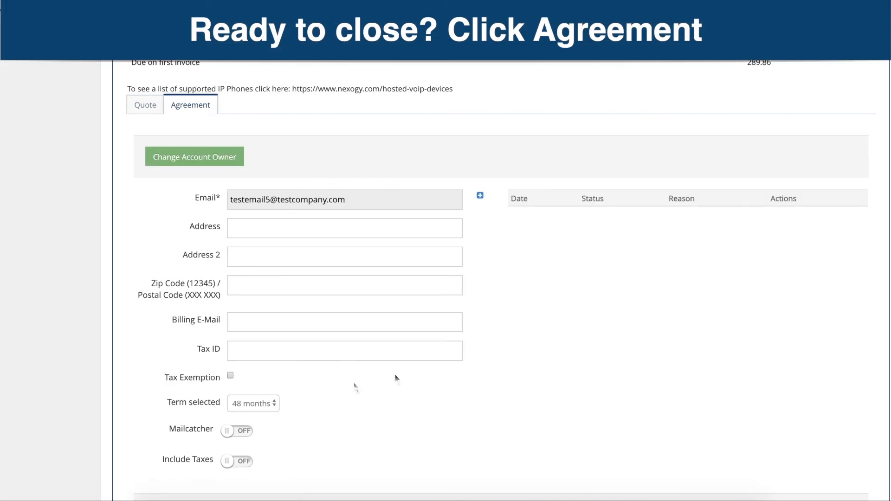
scroll(528, 265, down, 3)
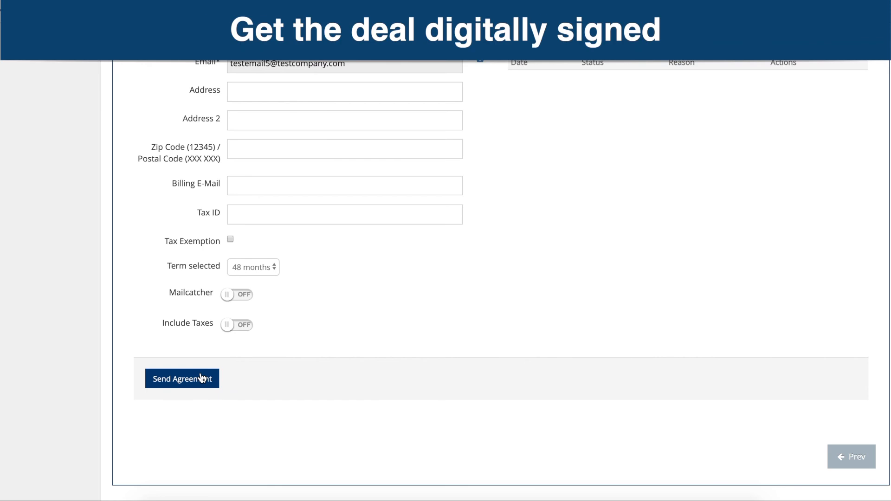
scroll(555, 246, up, 10)
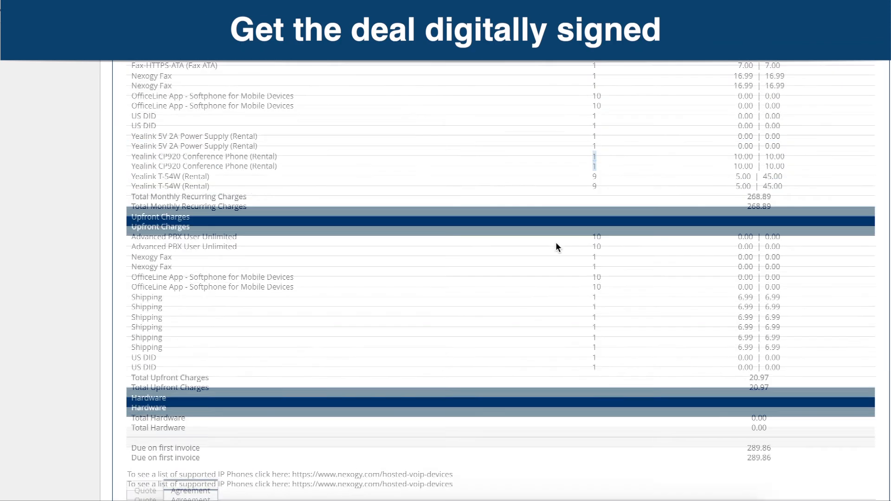
scroll(555, 246, up, 6)
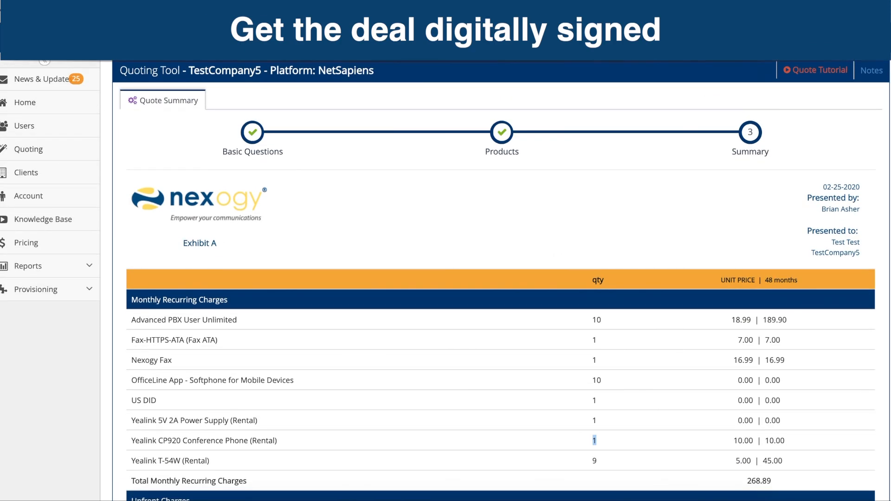